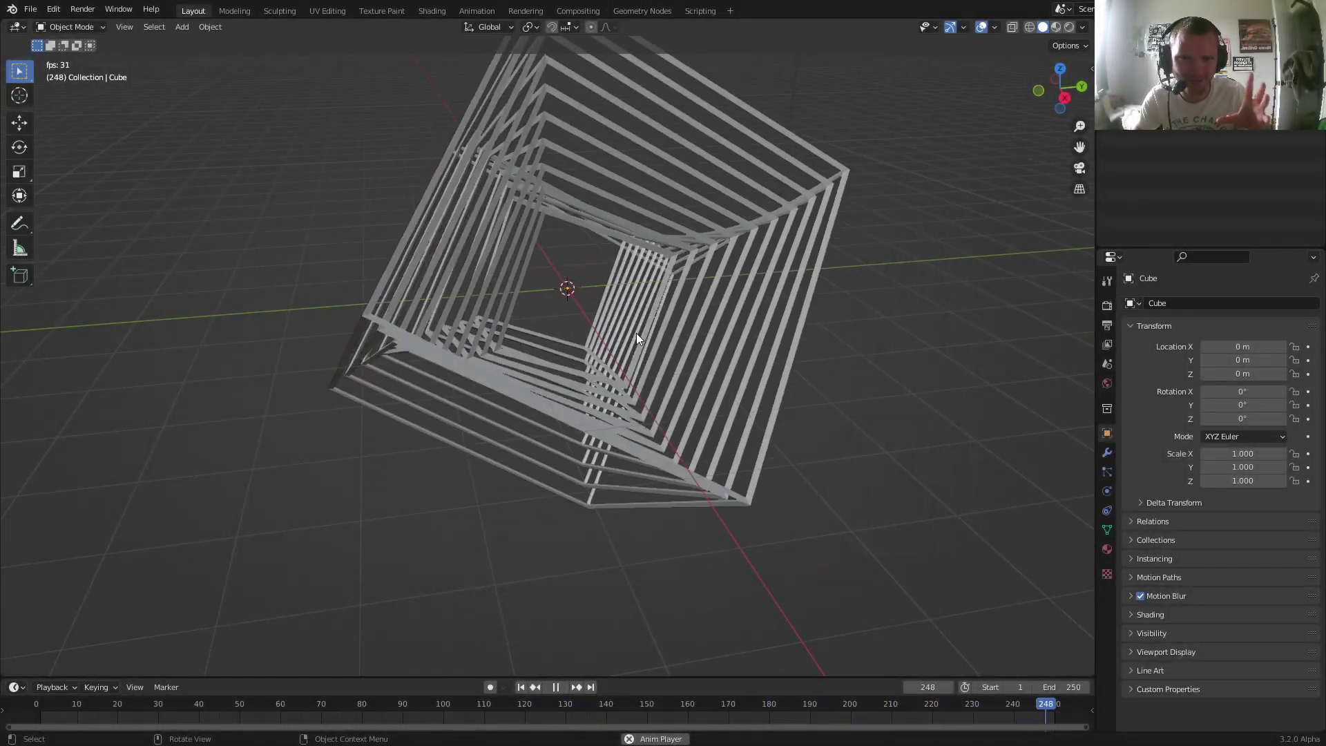
Step: Stop the wireframe cube animation and bring up the New File templates
key(space)
key(ctrl+n)
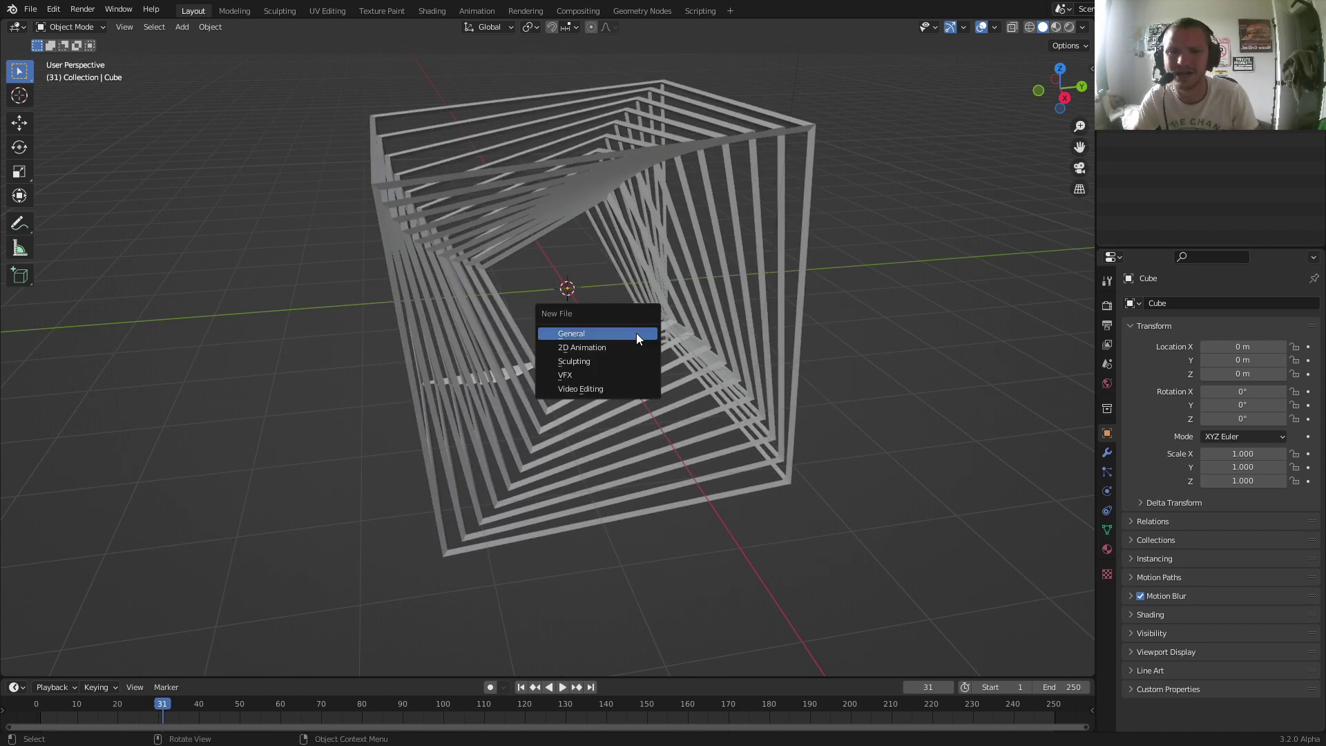
Step: Start a General file in the Geometry Nodes workspace and delete the default cube
click(636, 333)
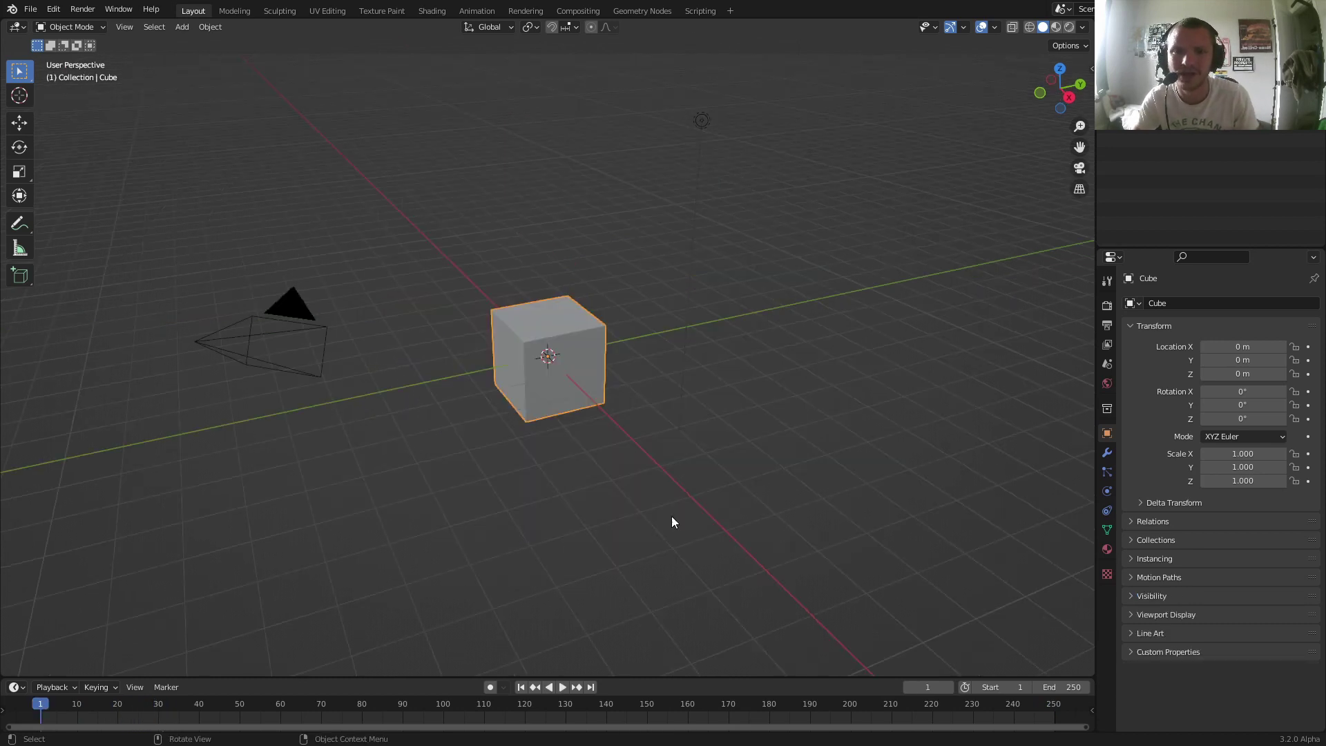
click(634, 13)
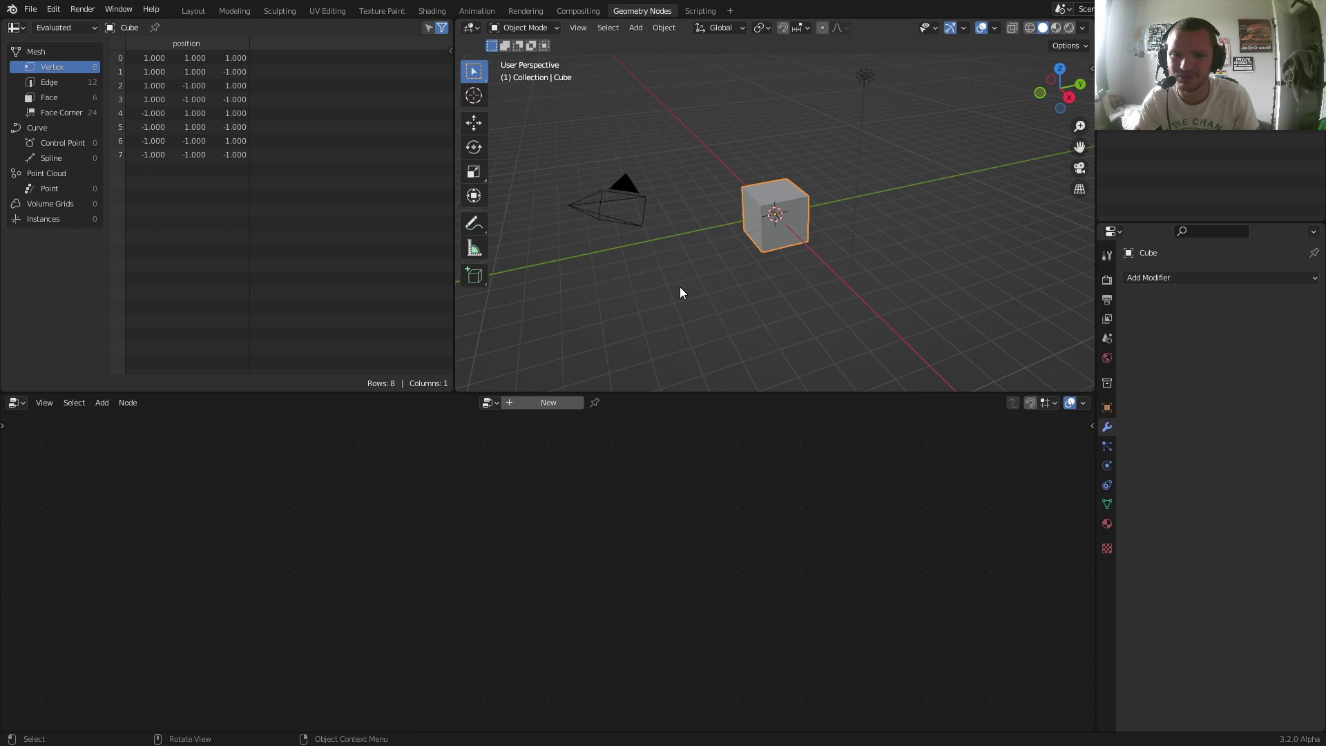
key(x)
click(787, 212)
Step: Add a new cube and create a Geometry Nodes tree for it
key(shift+a)
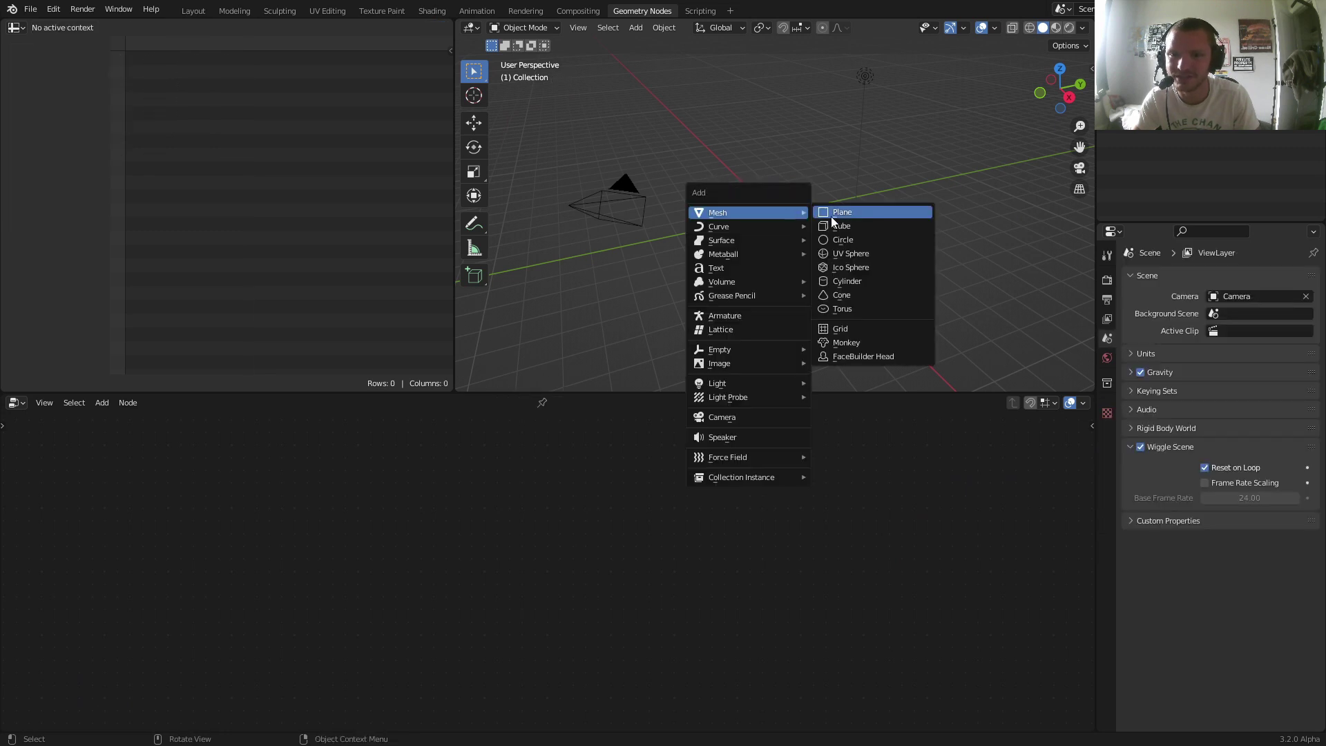
click(843, 225)
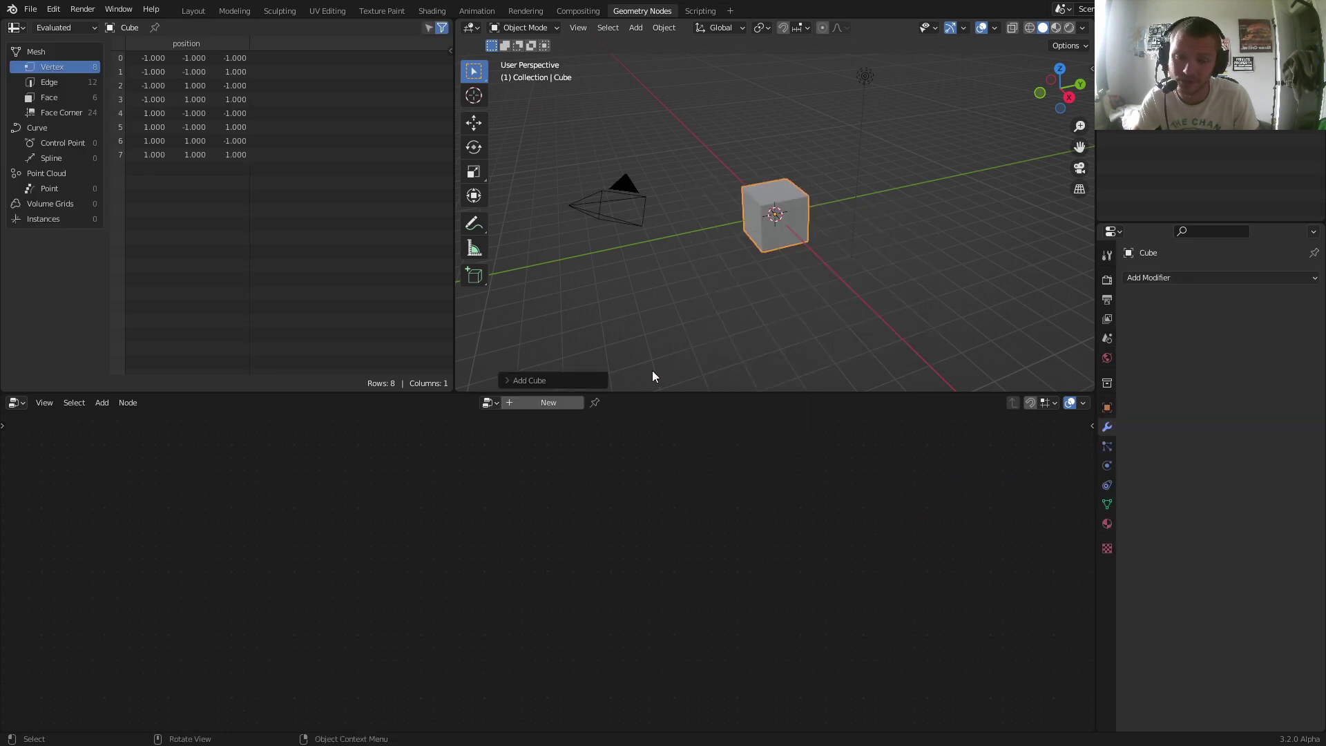
click(553, 402)
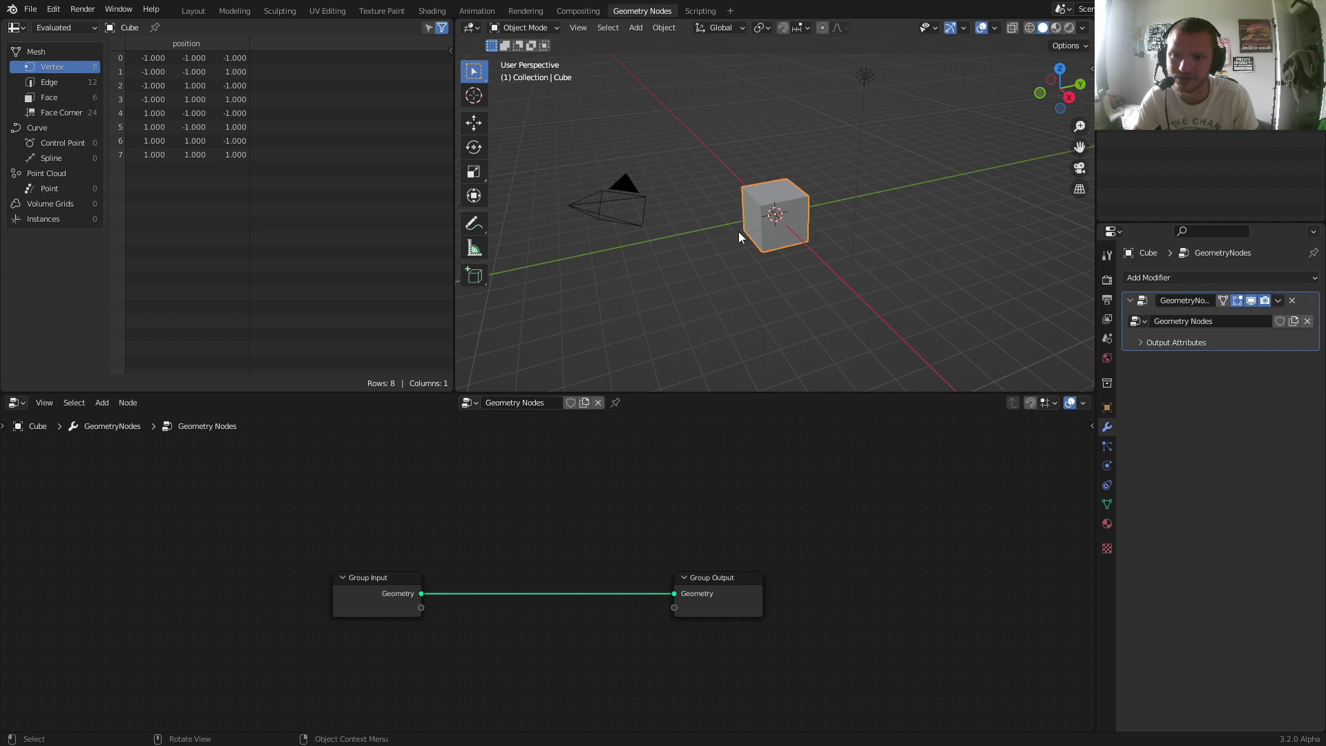
scroll(819, 217, up, 5)
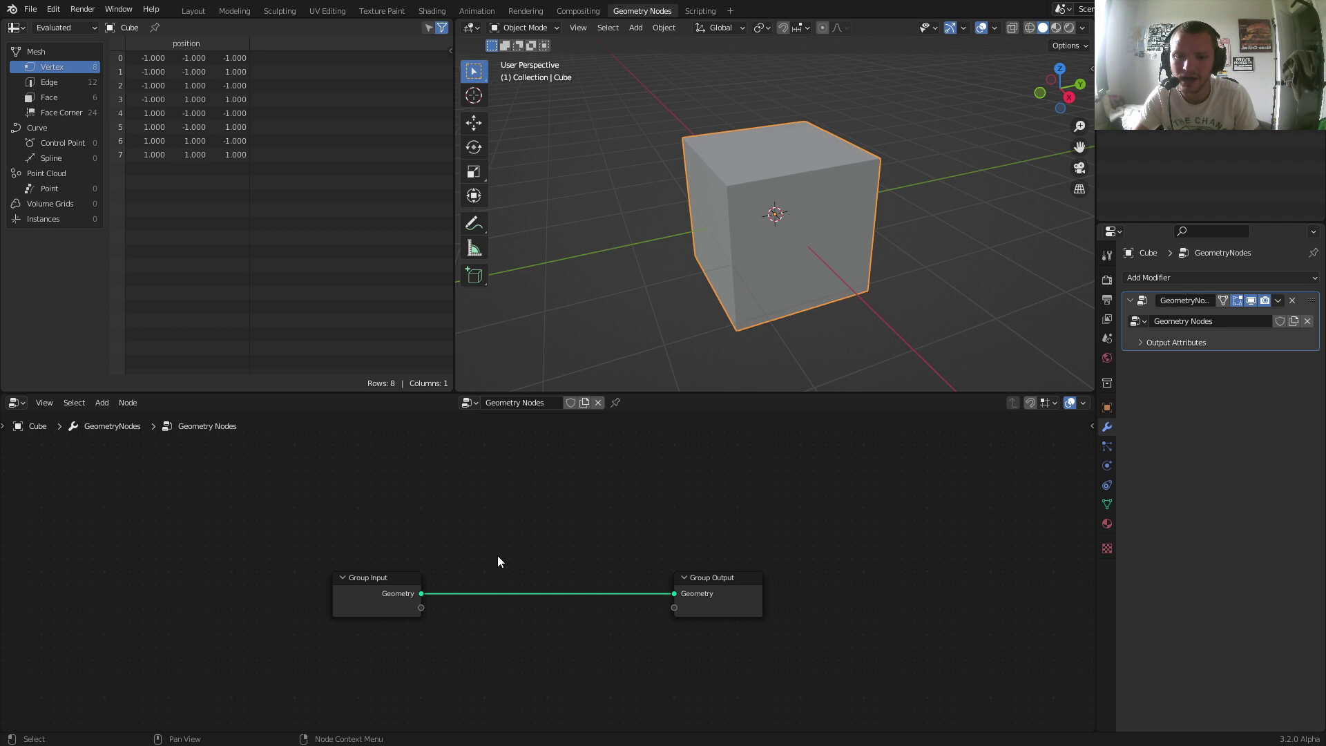
scroll(498, 556, up, 2)
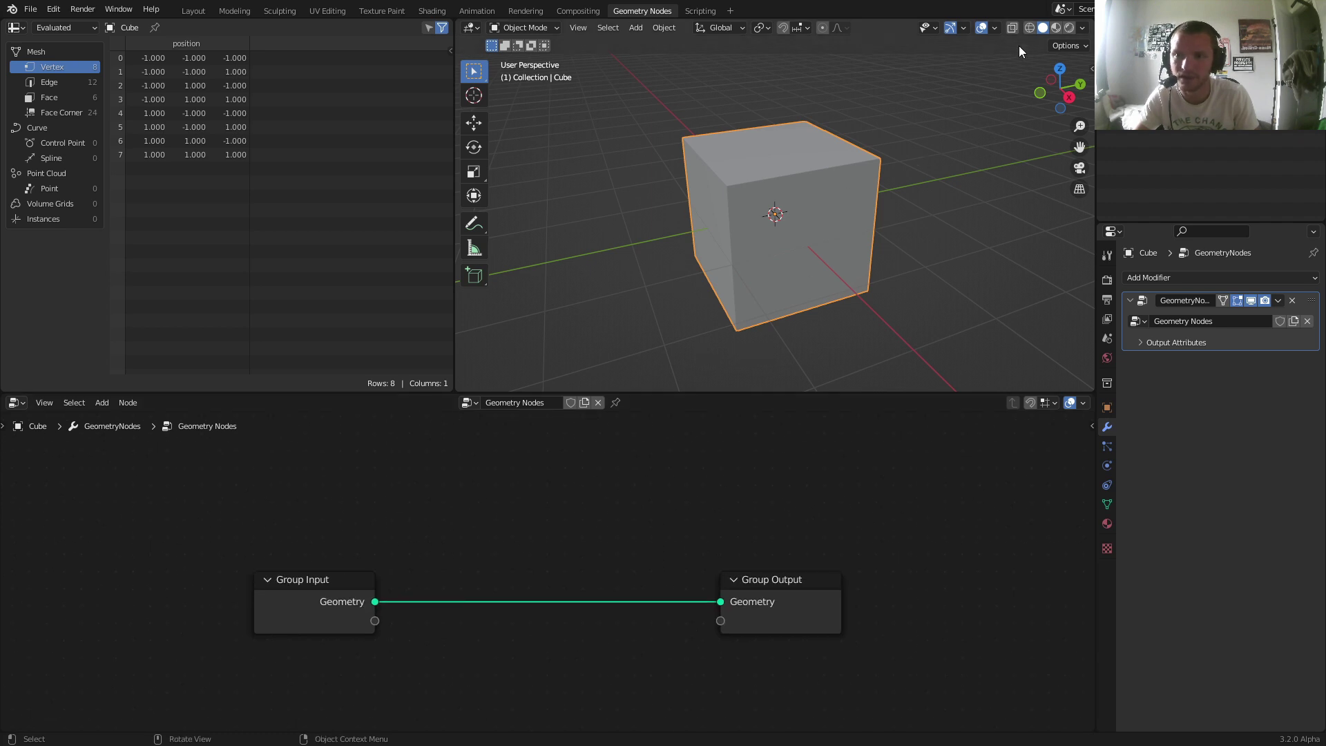
Step: Switch to wireframe shading and insert a Duplicate Elements node on the input-output link
click(1030, 28)
key(shift+a)
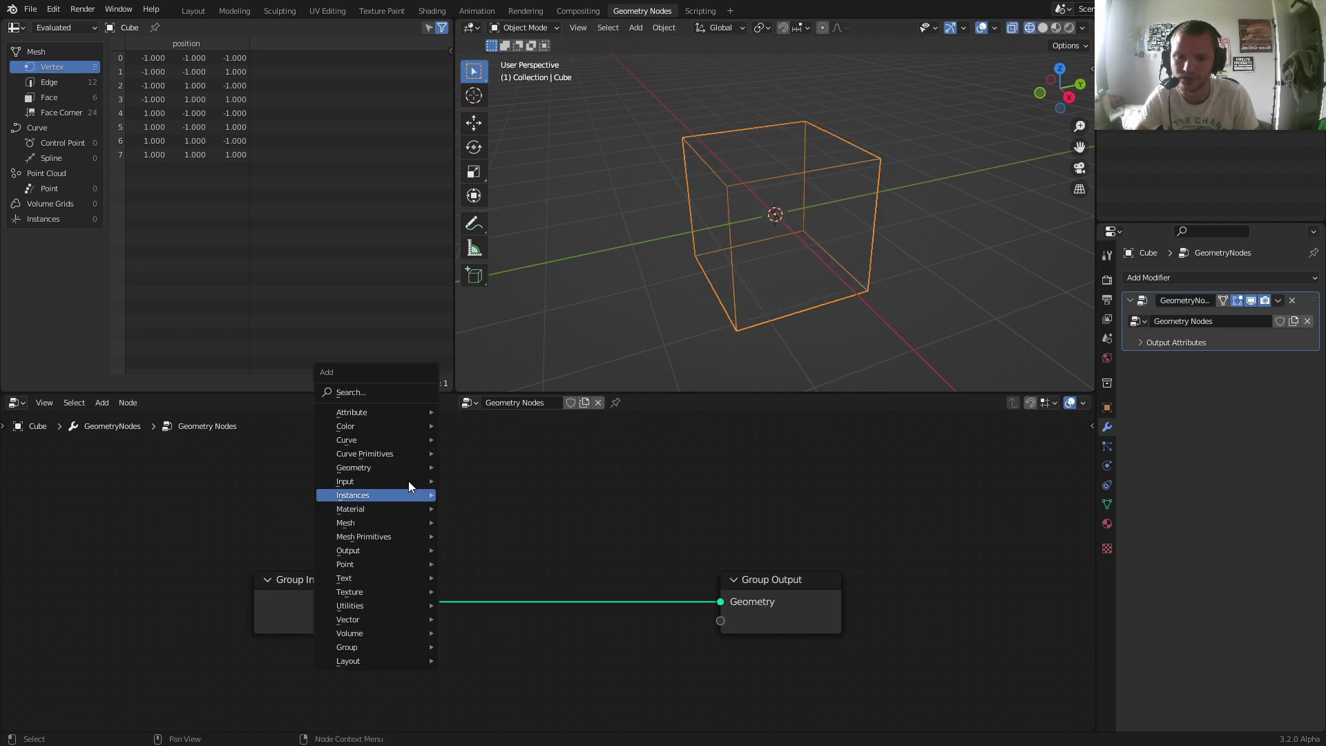
click(388, 393)
text(dupli)
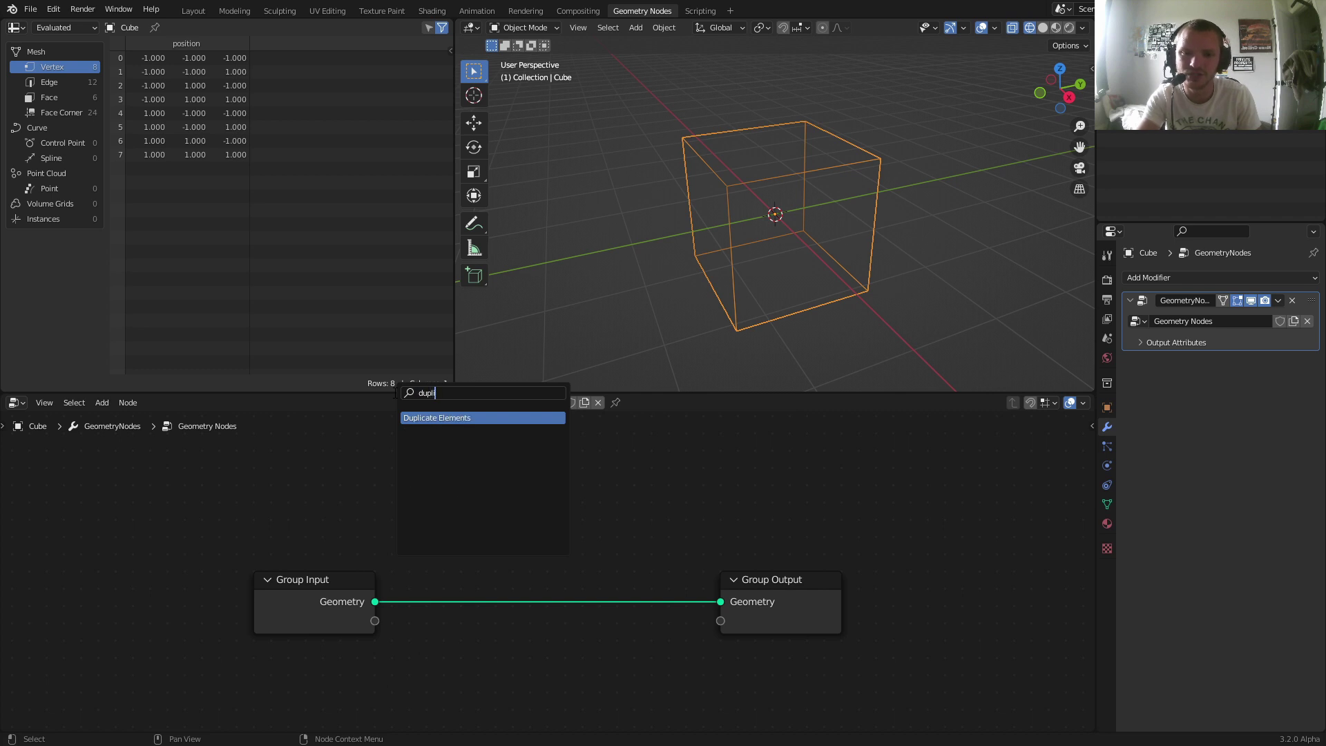
key(Return)
click(519, 530)
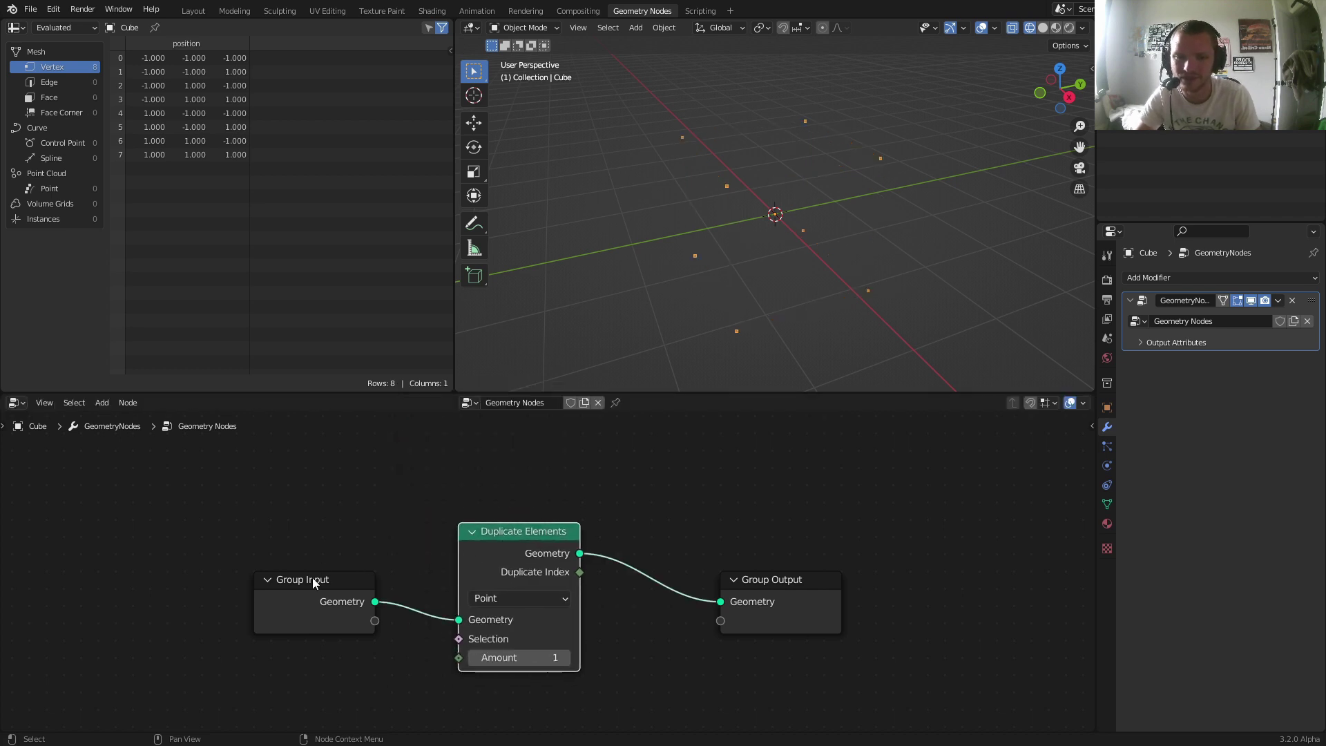
Step: Move Group Input left and set Duplicate Elements' domain to Instance
drag(313, 577, 204, 573)
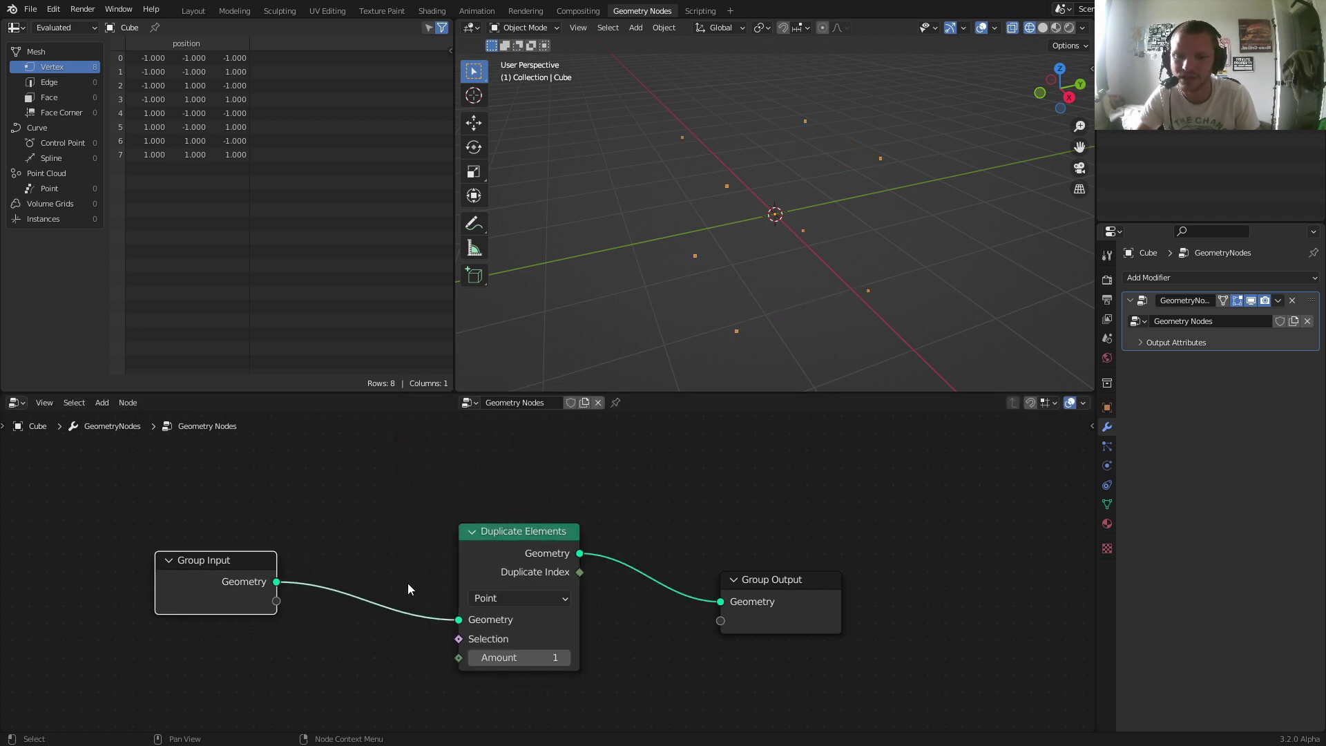
click(491, 603)
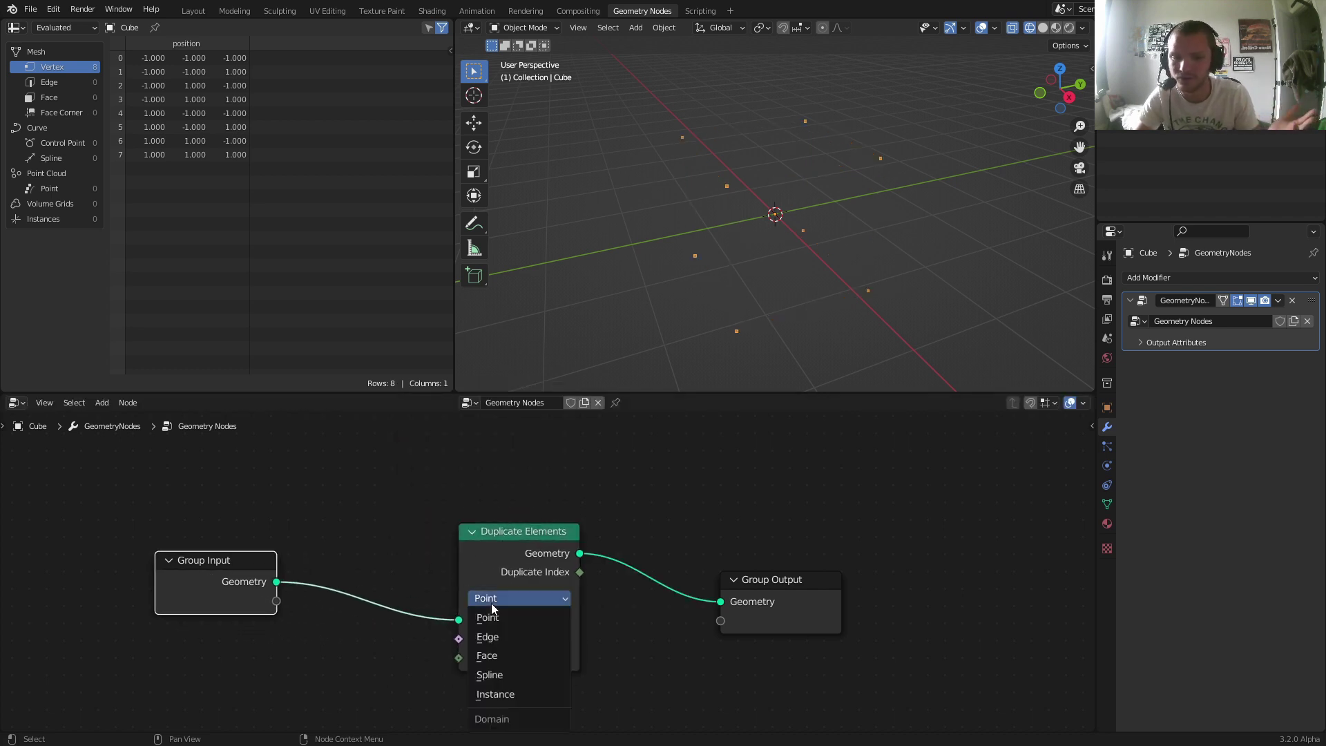
click(500, 688)
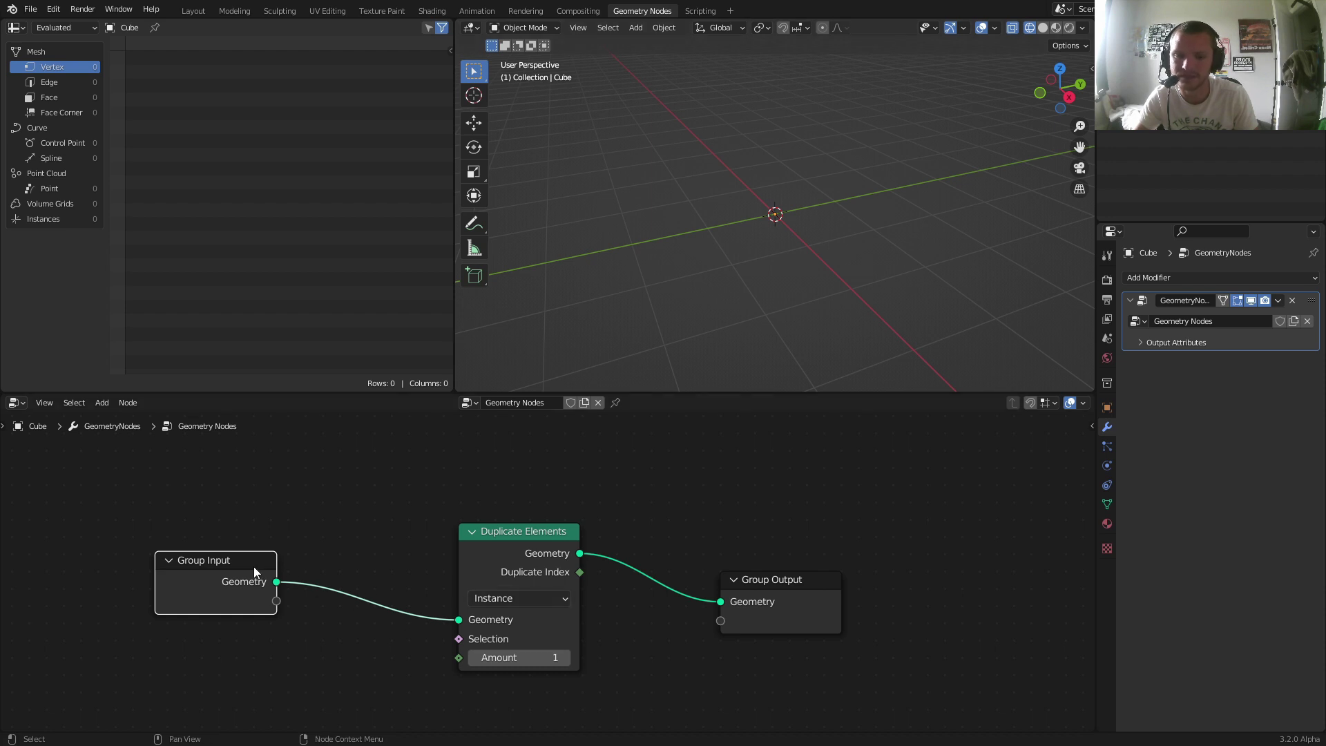
scroll(366, 547, up, 1)
Step: Insert a Geometry to Instance node after Group Input, feeding Duplicate Elements
key(shift+a)
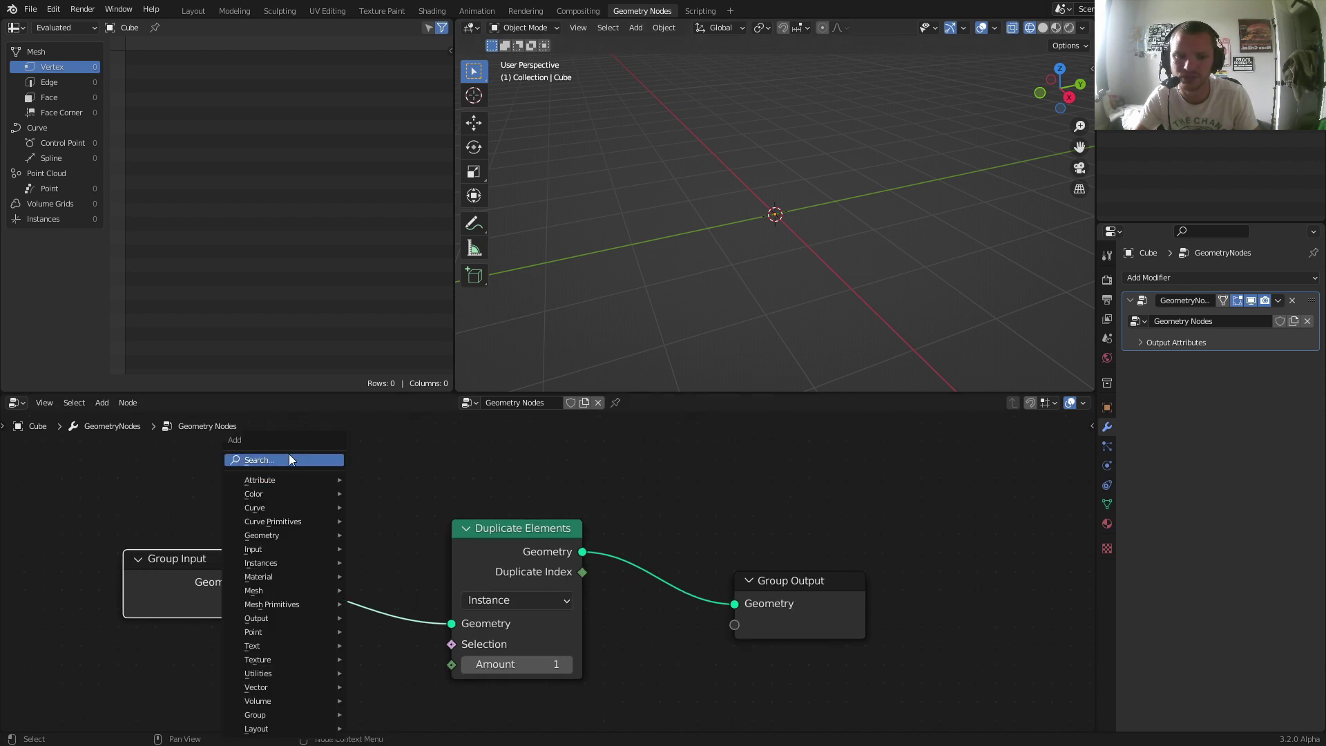
click(289, 453)
text(geom)
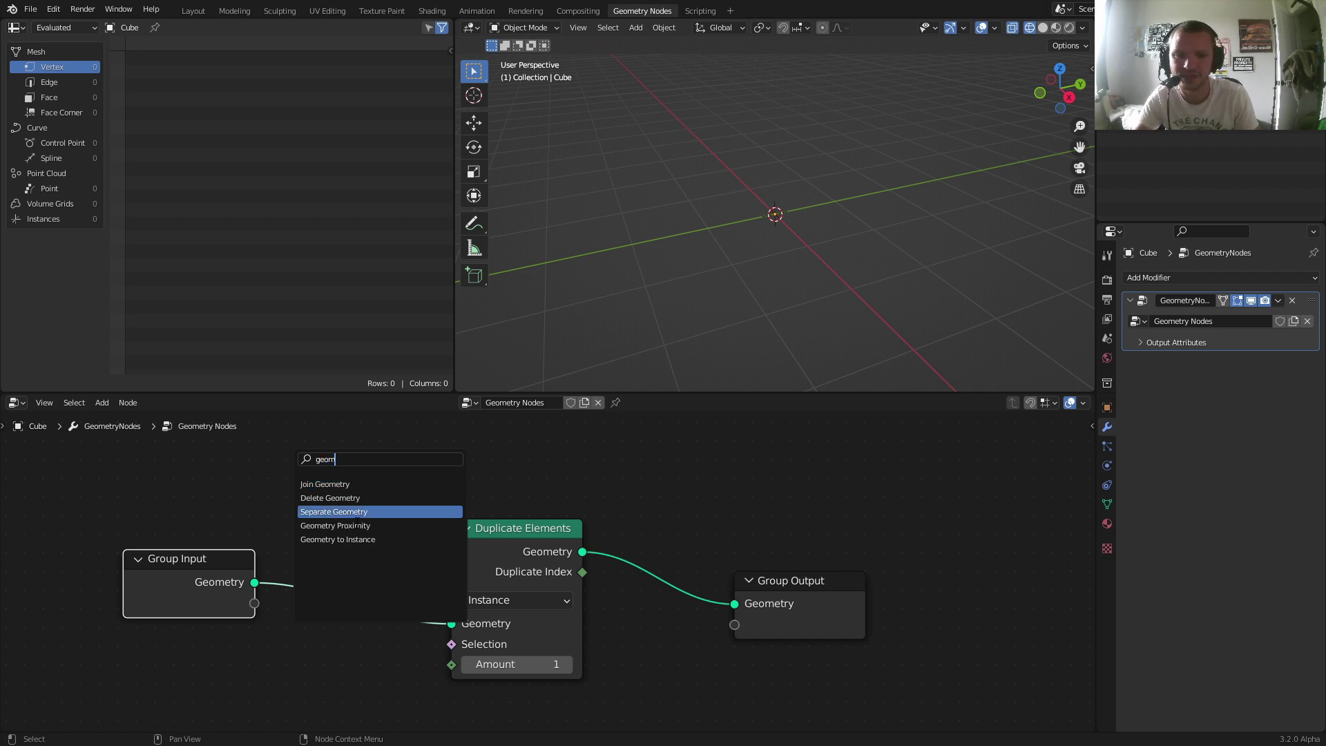
click(352, 539)
click(338, 612)
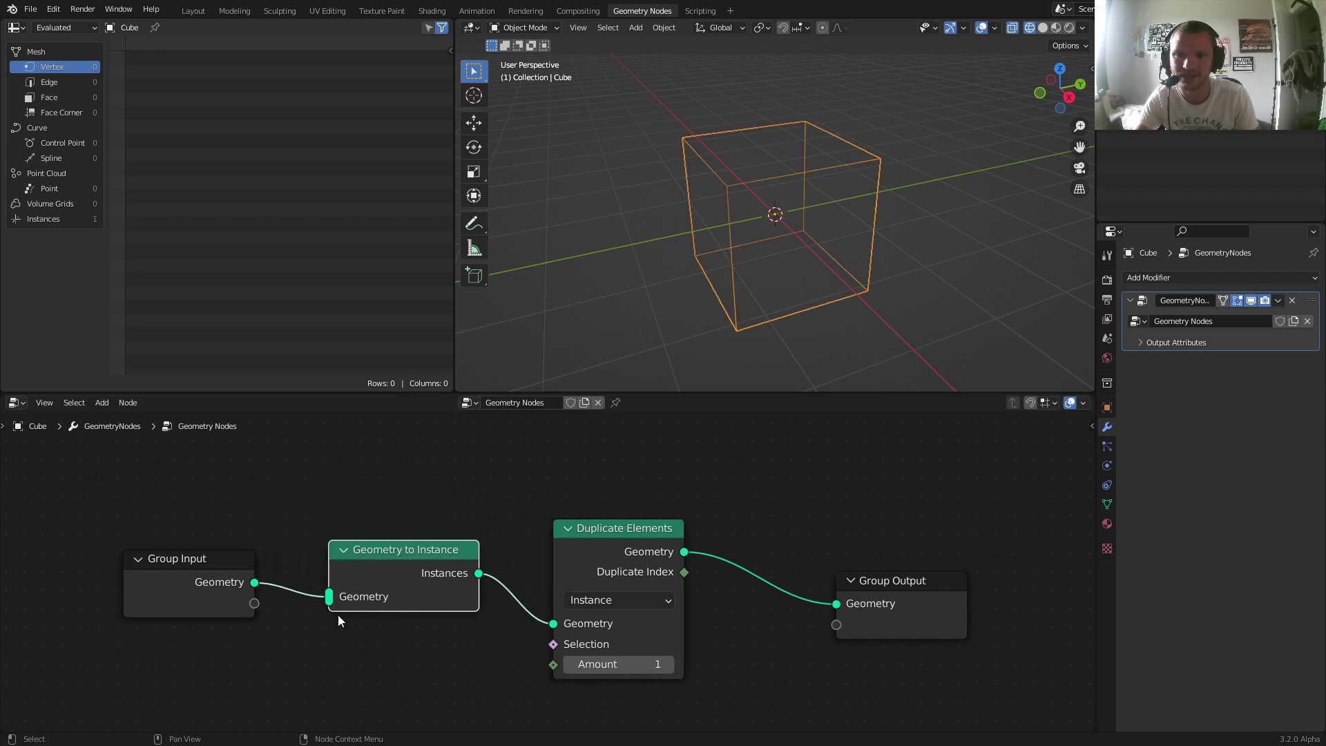
click(218, 563)
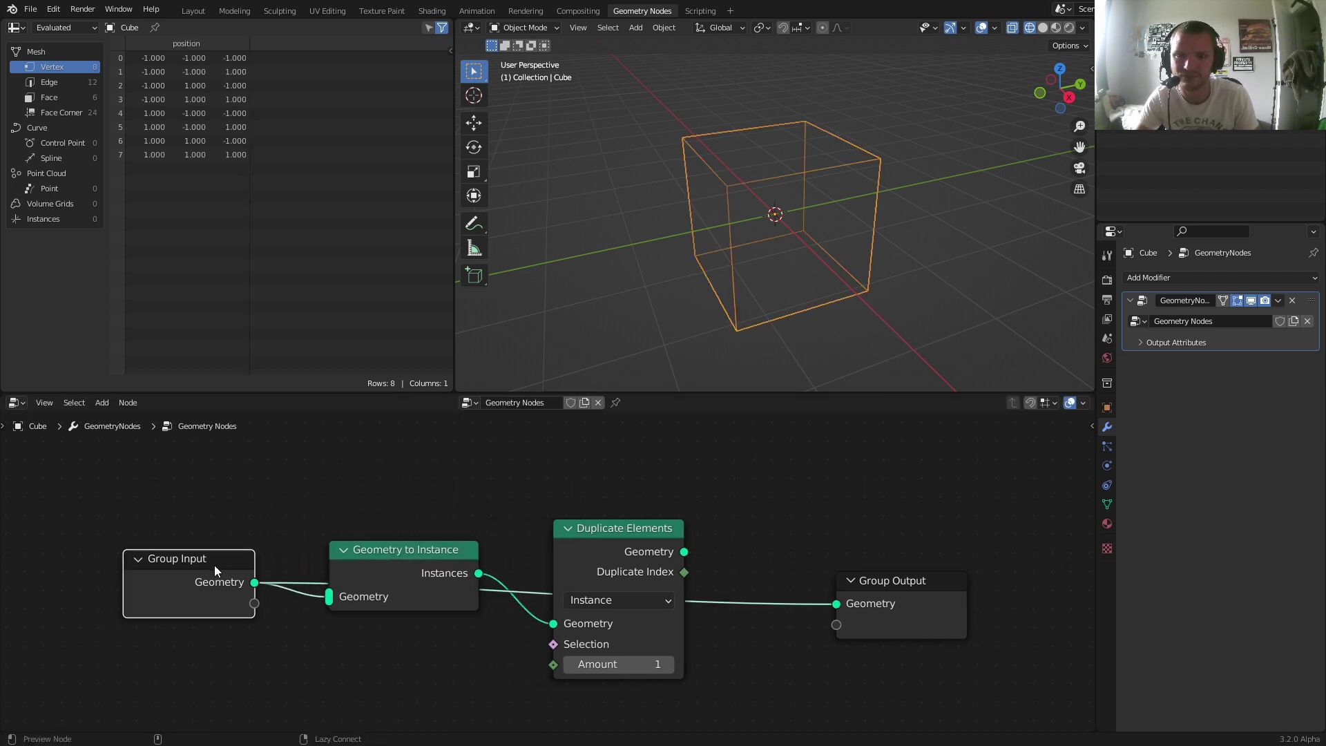
ctrl+shift+click(389, 555)
ctrl+shift+click(610, 533)
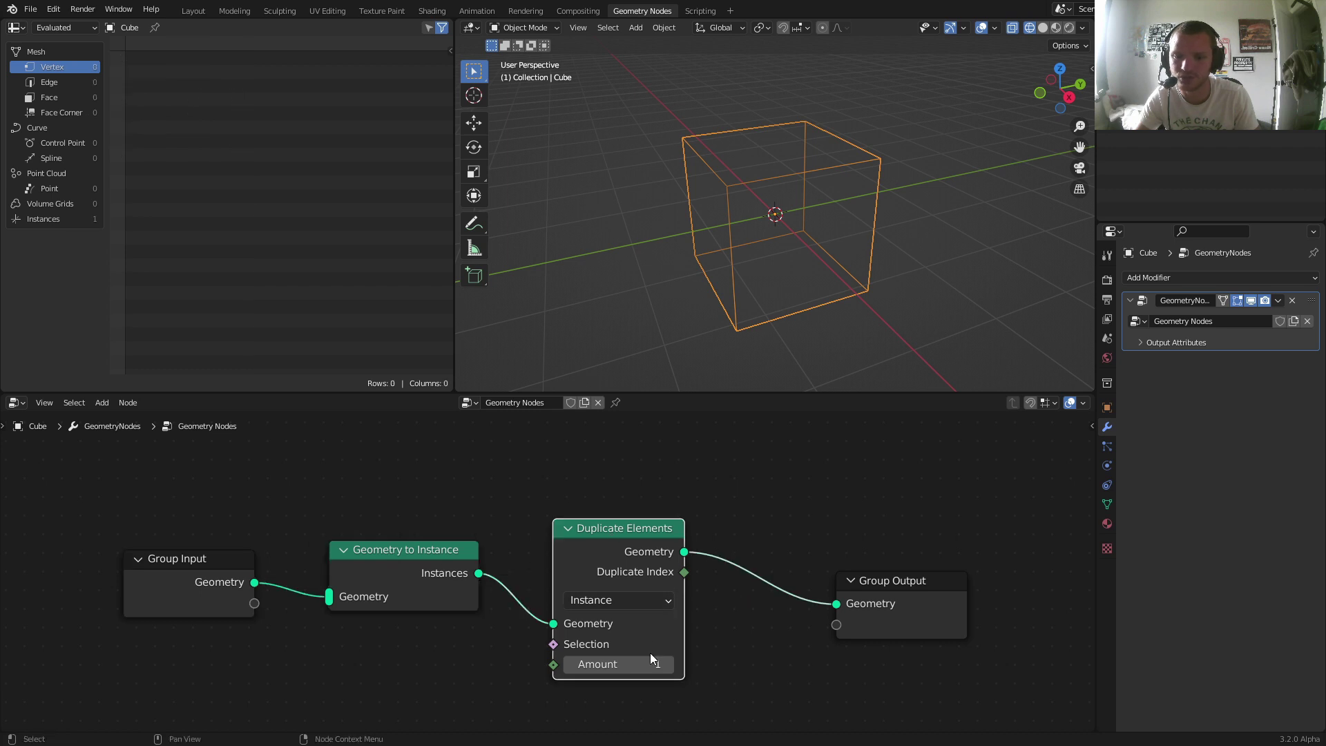
Step: Raise the duplicate Amount to 10, list instances in the spreadsheet, and move Group Output right
click(668, 670)
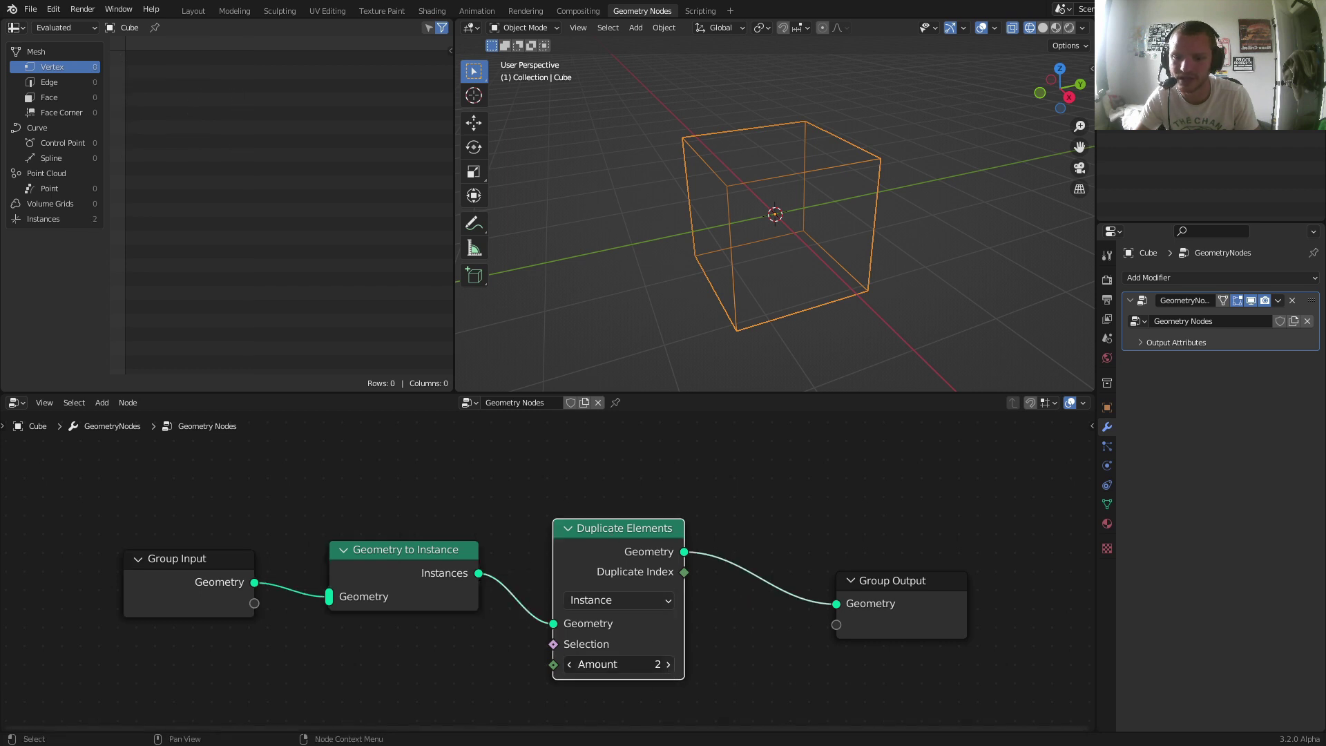
click(668, 666)
click(92, 219)
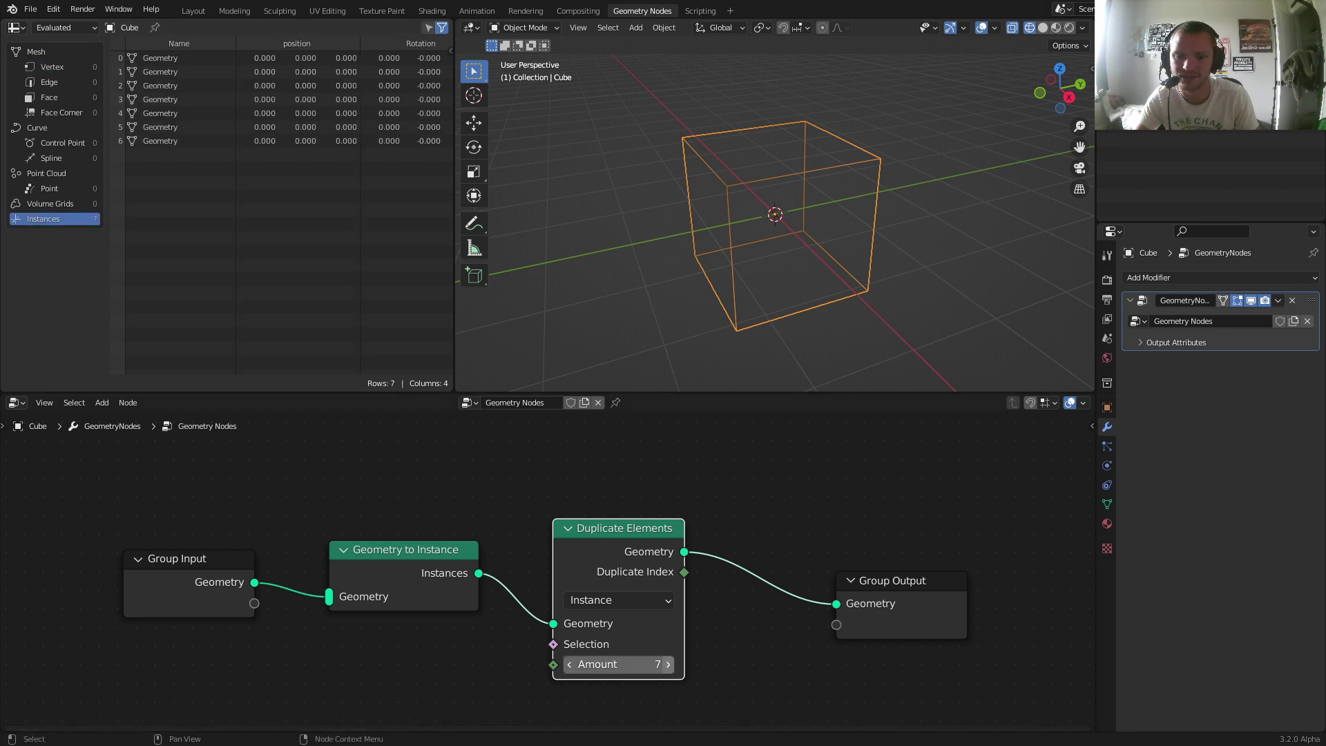
click(669, 664)
click(668, 665)
middle_drag(760, 664, 618, 641)
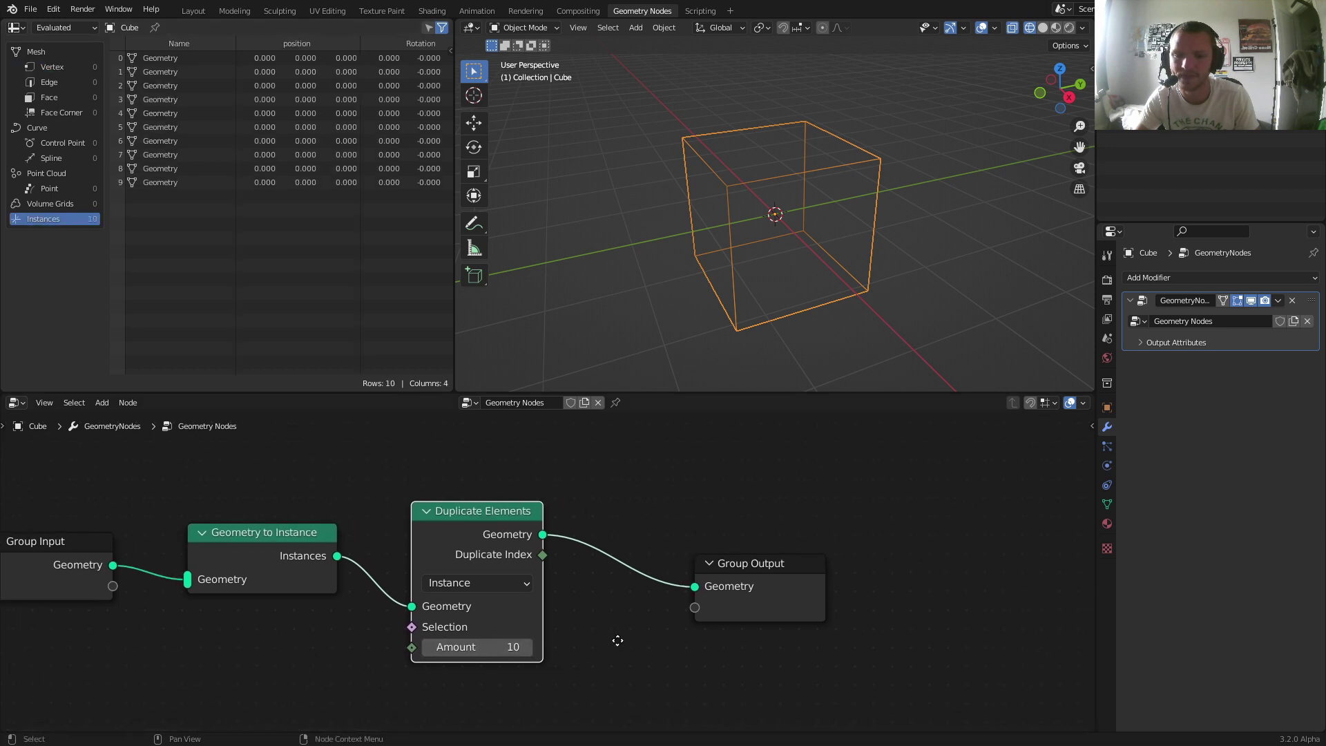
drag(793, 672, 679, 538)
key(g)
click(869, 547)
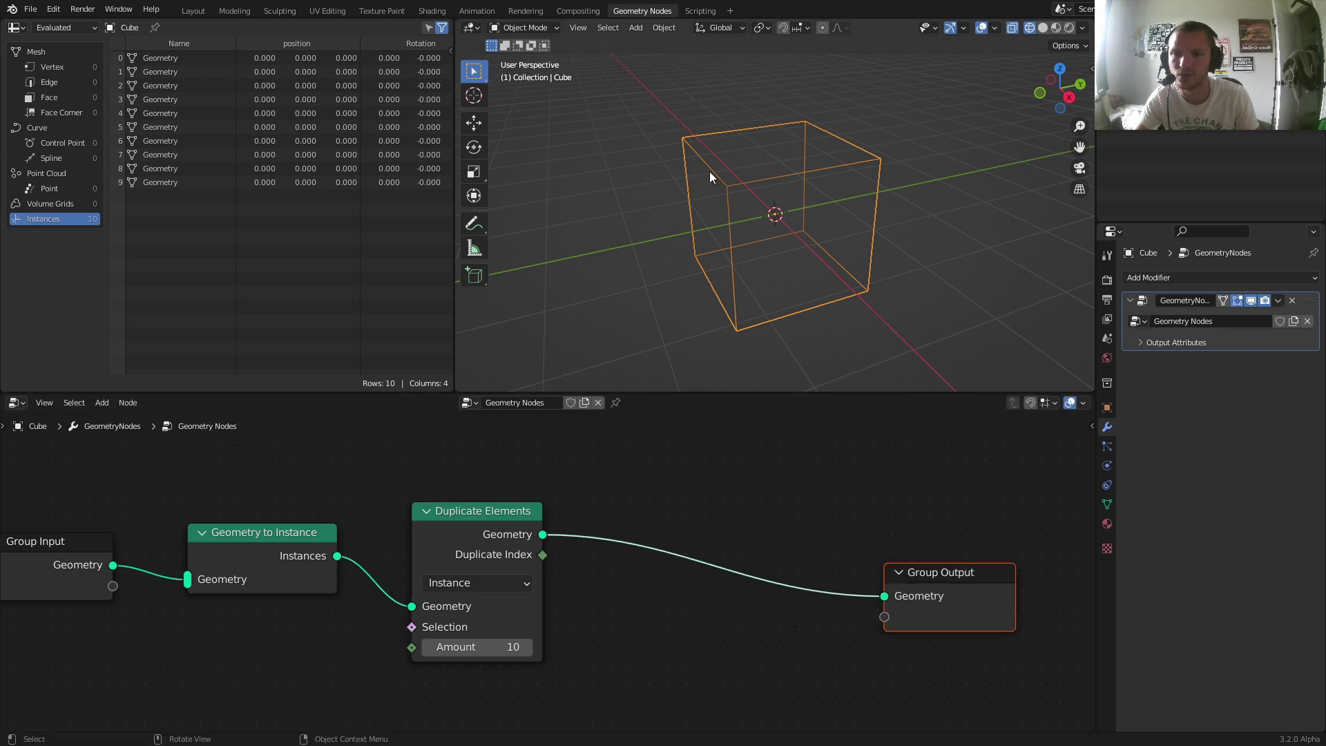
Step: Insert a Scale Instances node before Group Output, with an Index node driving Scale
key(shift+a)
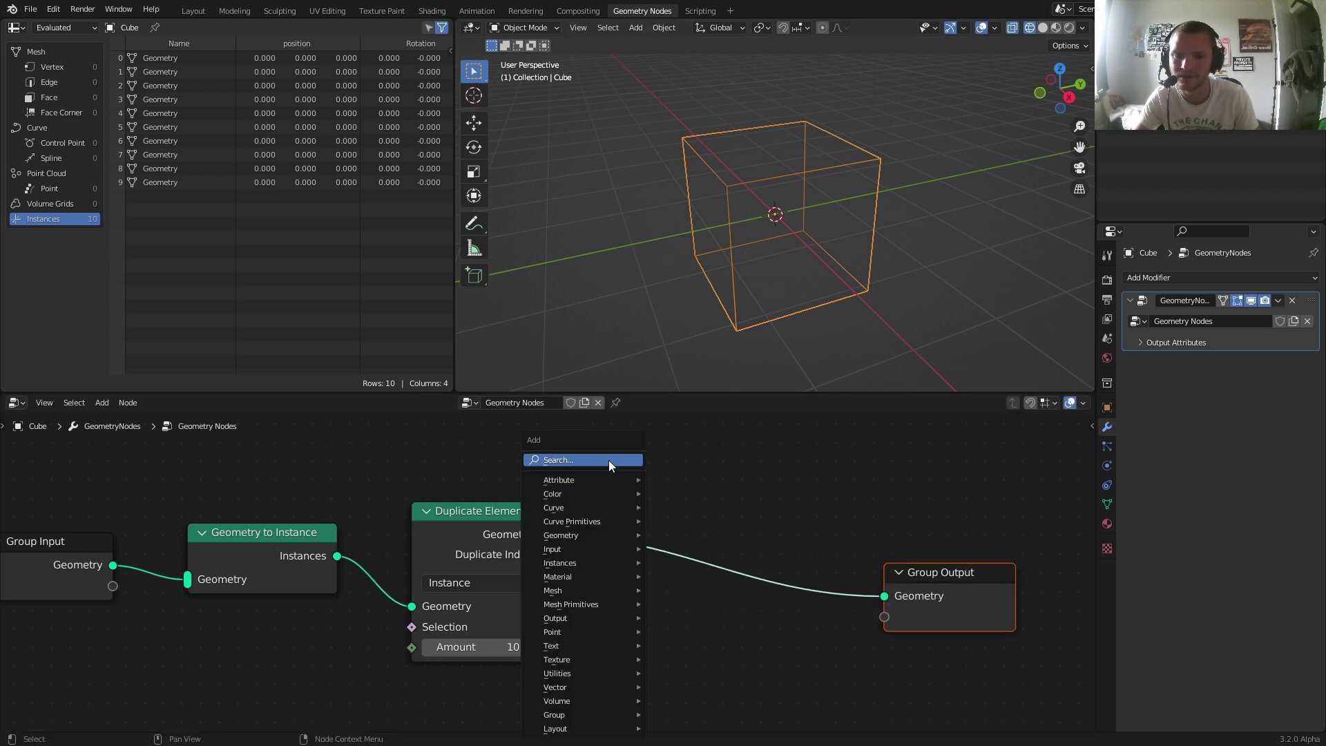
click(609, 460)
text(sca)
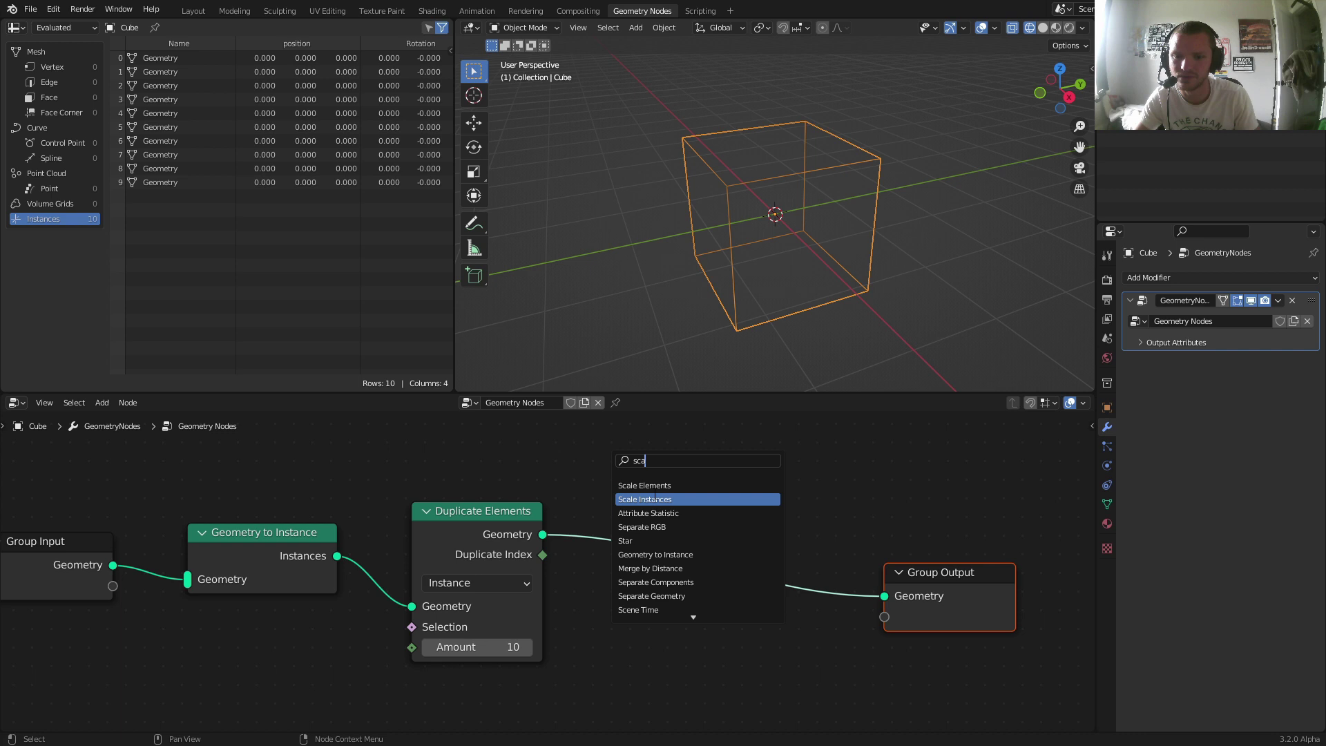
click(644, 500)
click(647, 505)
scroll(503, 533, down, 2)
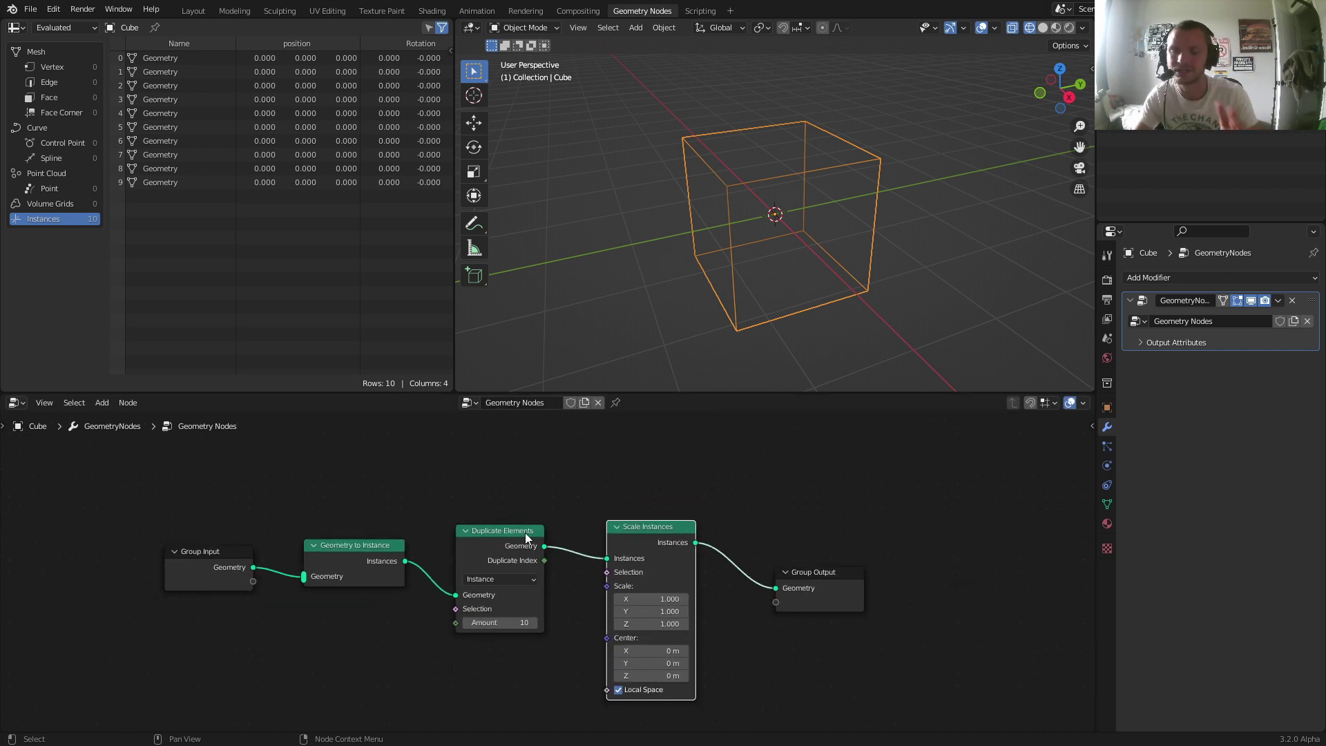
scroll(639, 588, up, 1)
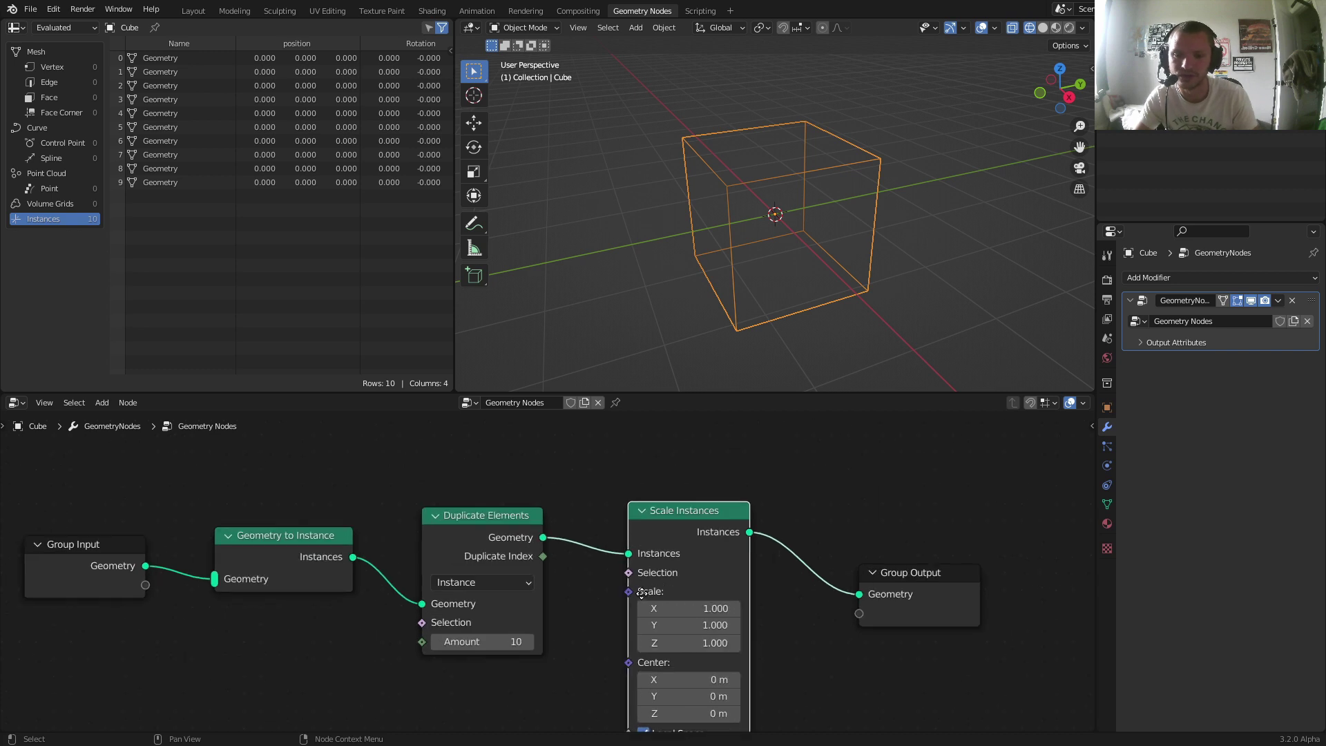
scroll(684, 503, up, 1)
drag(595, 604, 595, 613)
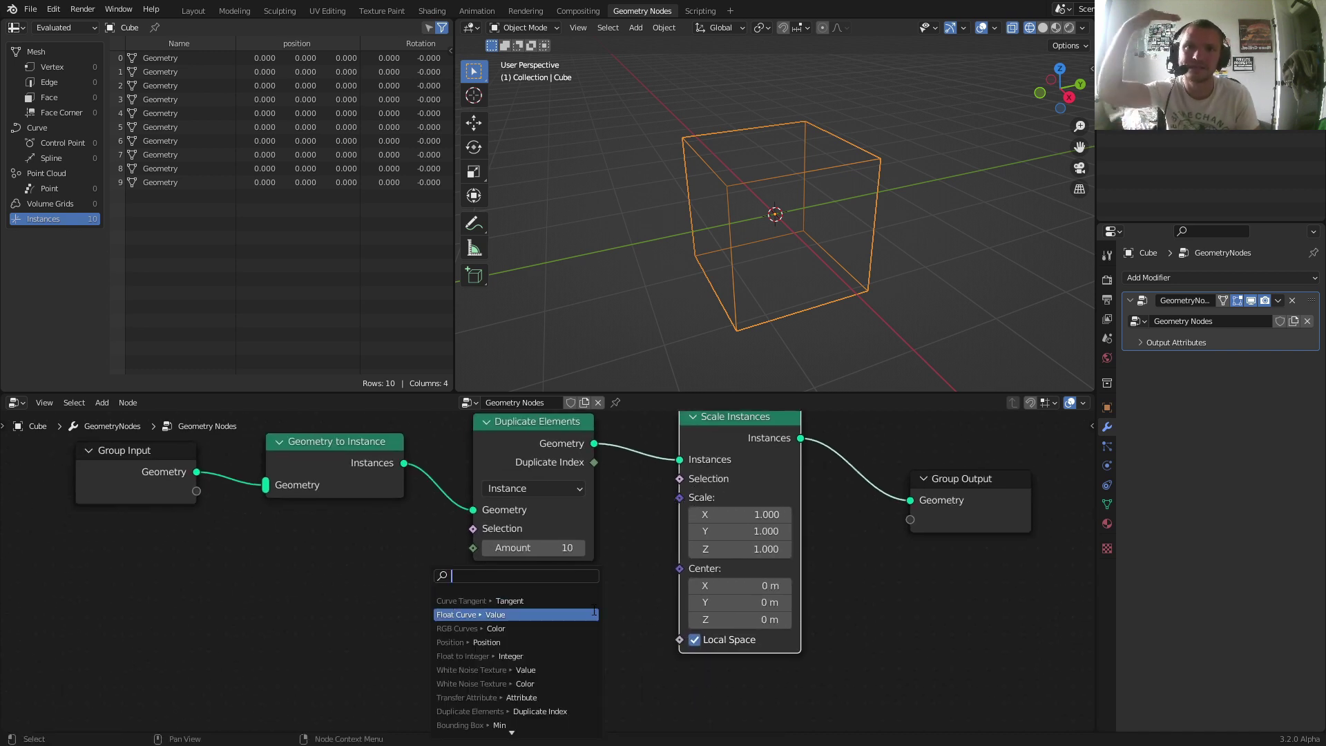
text(index)
key(Return)
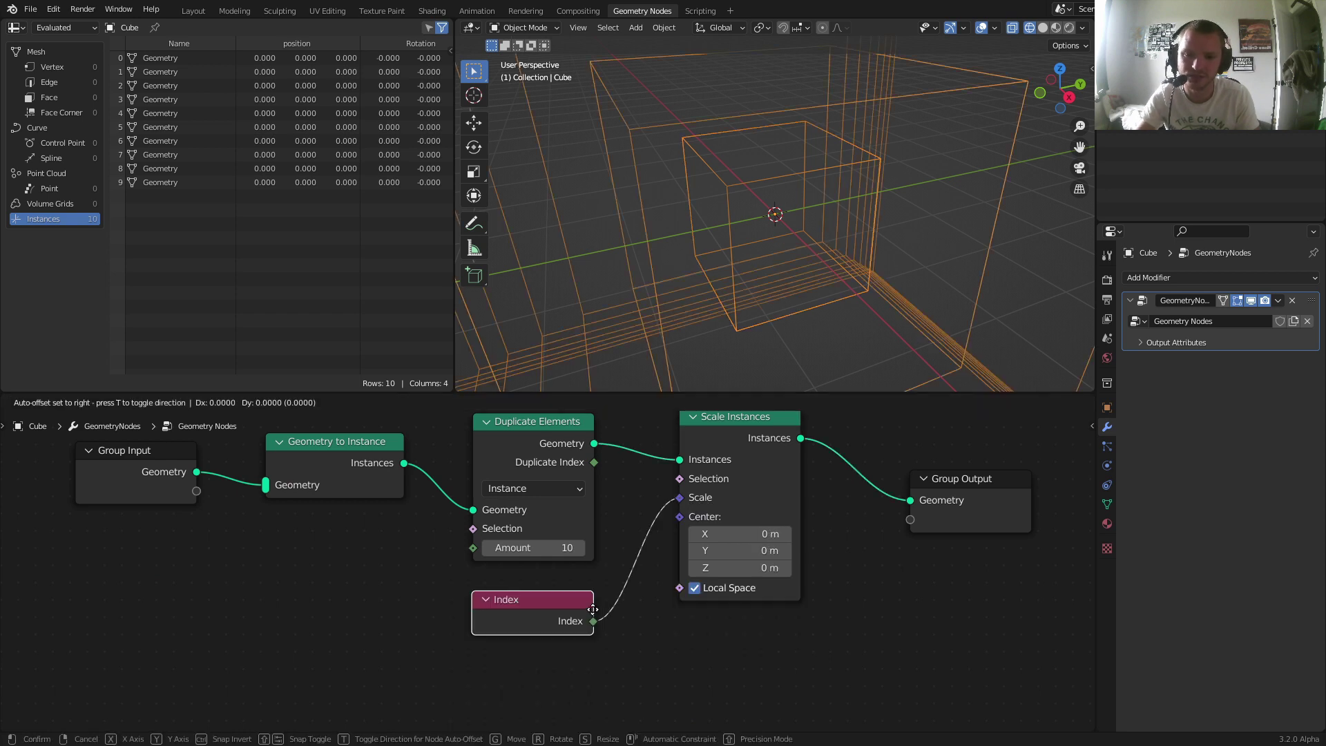
scroll(880, 197, down, 1)
scroll(873, 202, down, 1)
scroll(781, 208, down, 1)
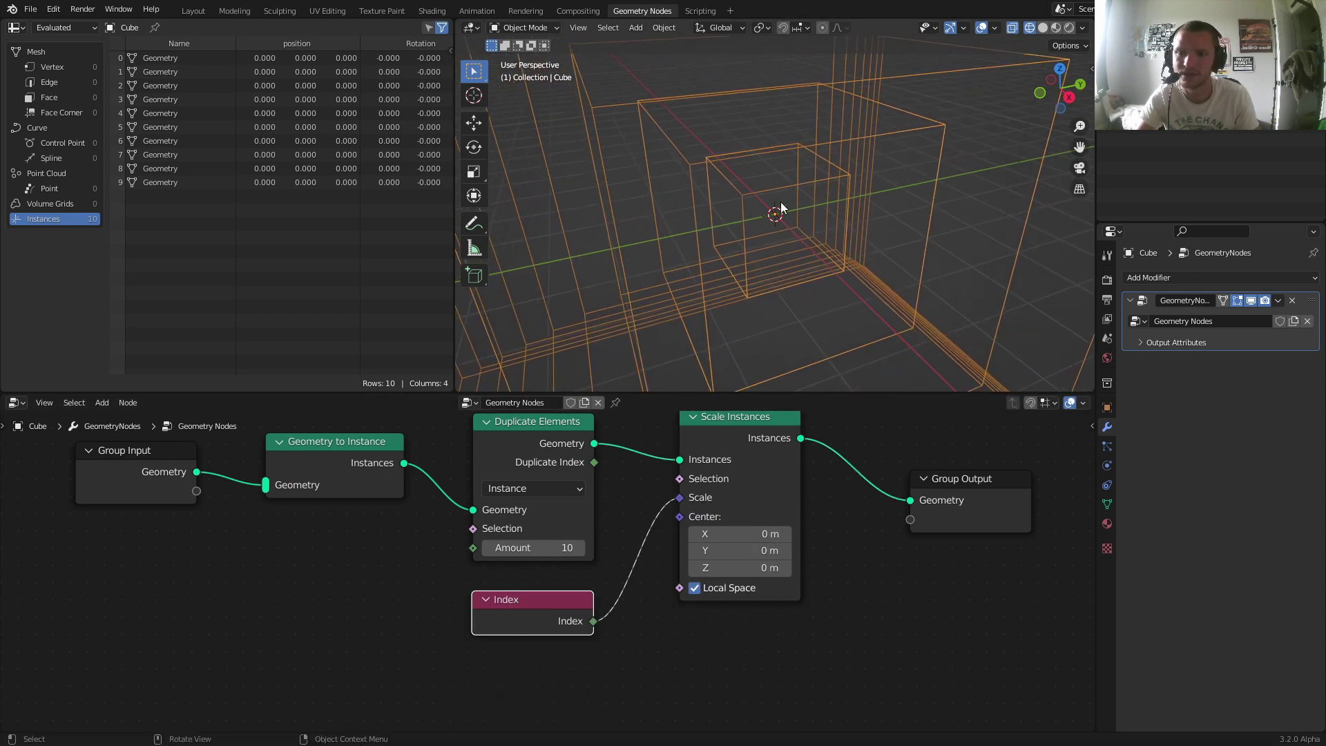
scroll(775, 207, down, 1)
scroll(766, 202, down, 1)
scroll(752, 192, down, 1)
scroll(738, 205, down, 1)
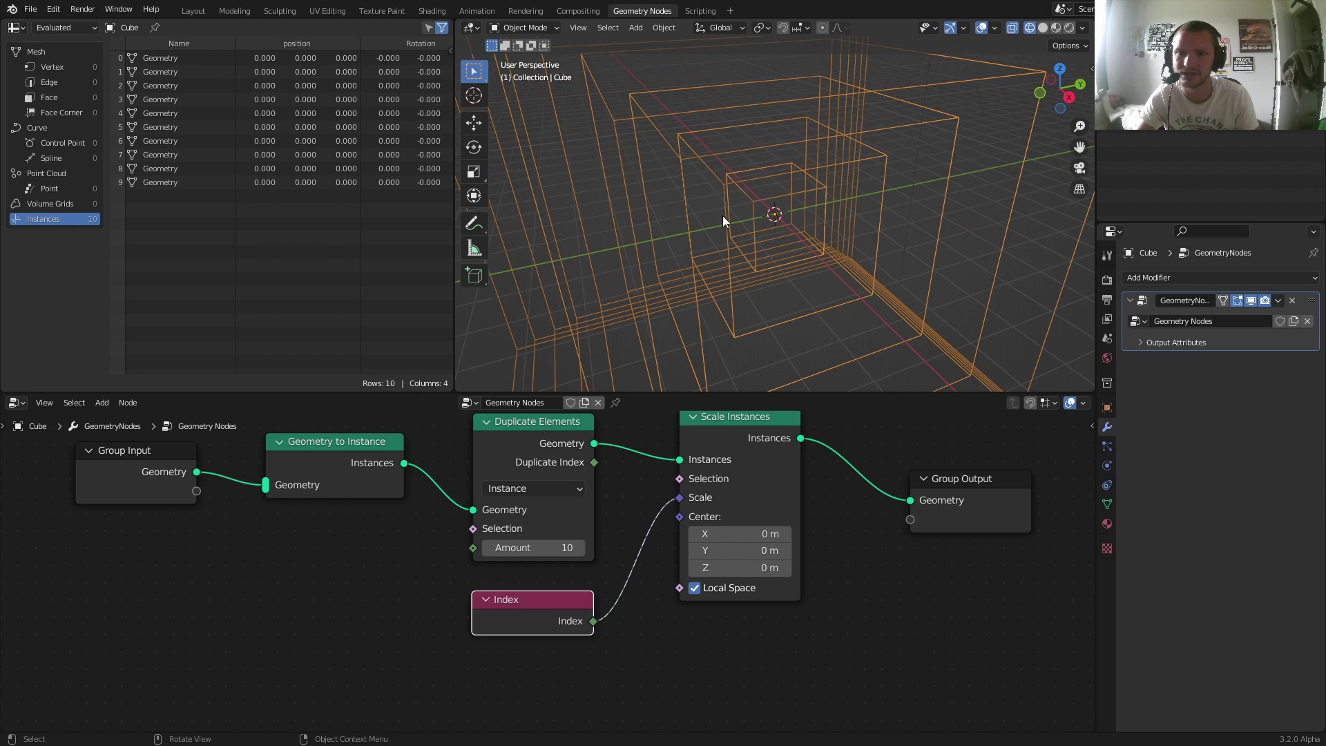
scroll(722, 217, down, 1)
scroll(722, 215, down, 1)
scroll(788, 211, up, 2)
scroll(789, 210, up, 1)
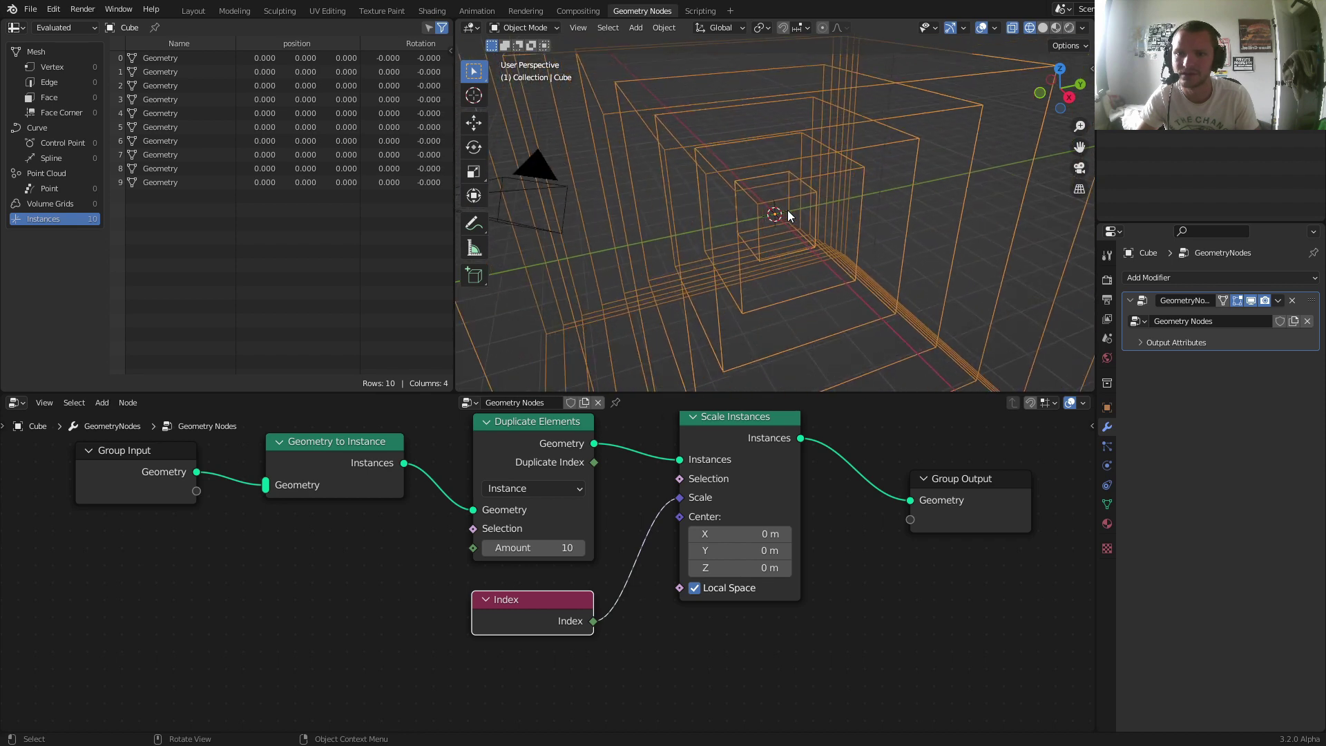
scroll(787, 214, up, 1)
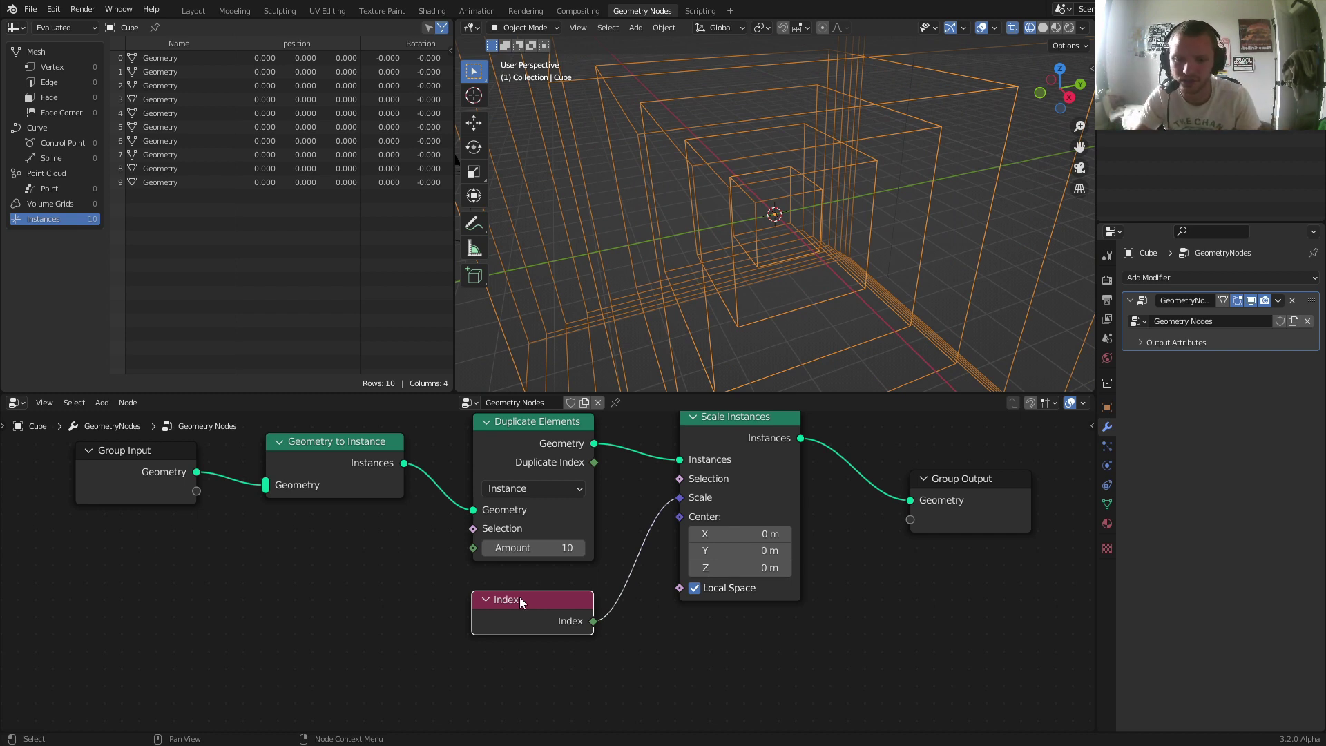
Step: Insert a Math node on the Index-to-Scale link
drag(519, 600, 330, 628)
key(shift+a)
click(318, 462)
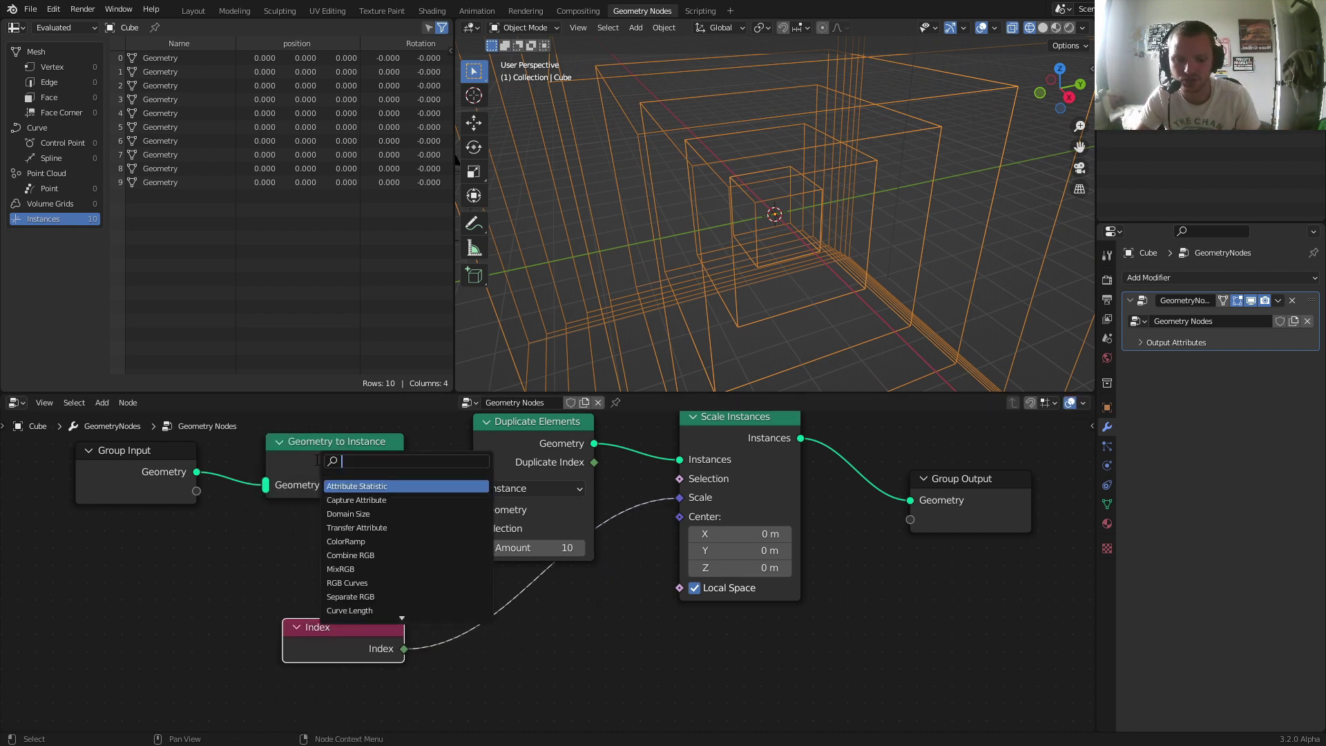
text(add)
key(Return)
click(512, 625)
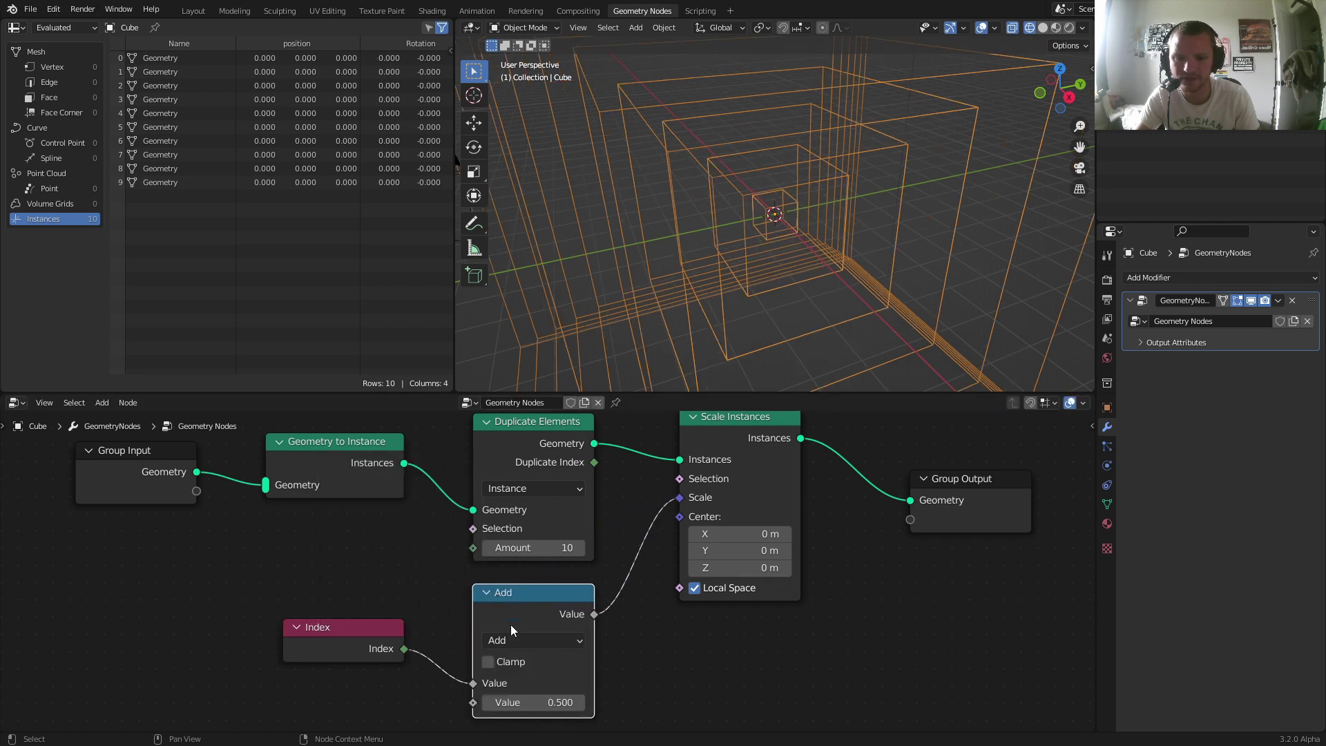
click(520, 645)
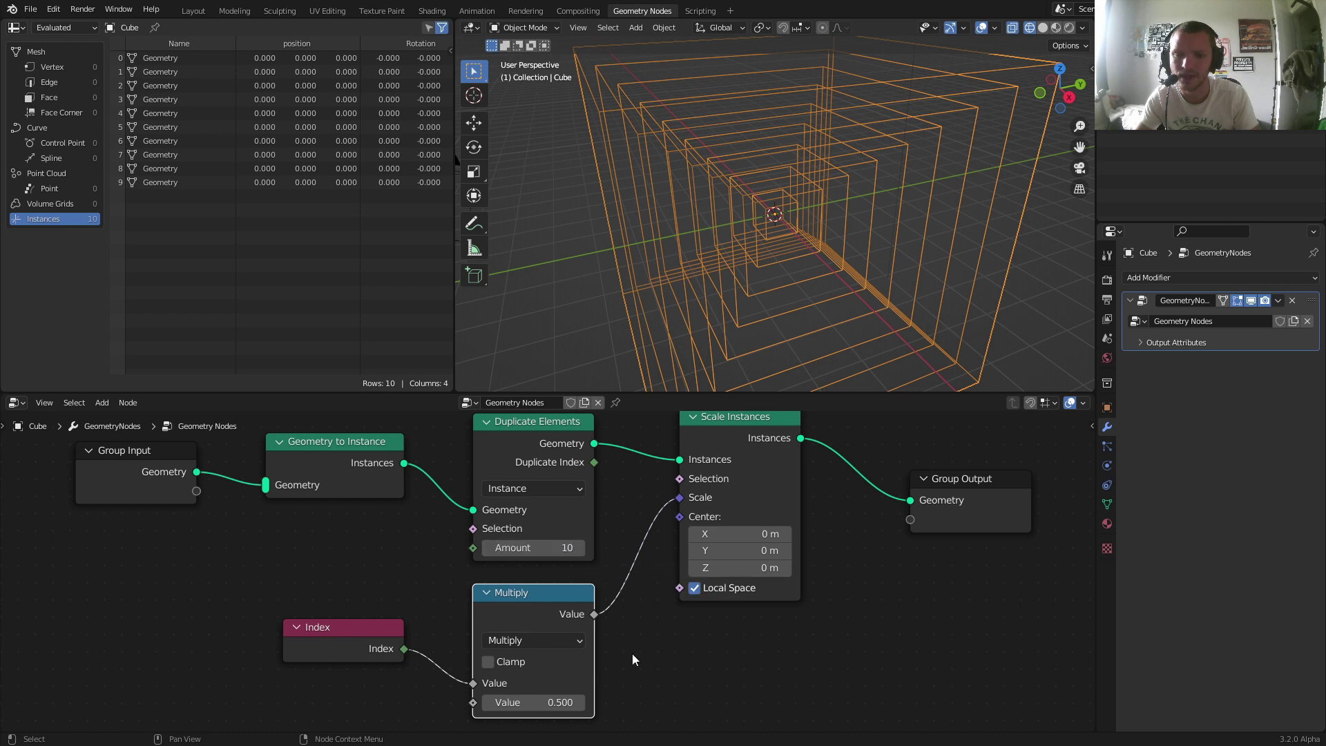
Step: Make the Math node Multiply Add with Multiplier 0.120 and Addend 1.000
click(565, 642)
click(526, 503)
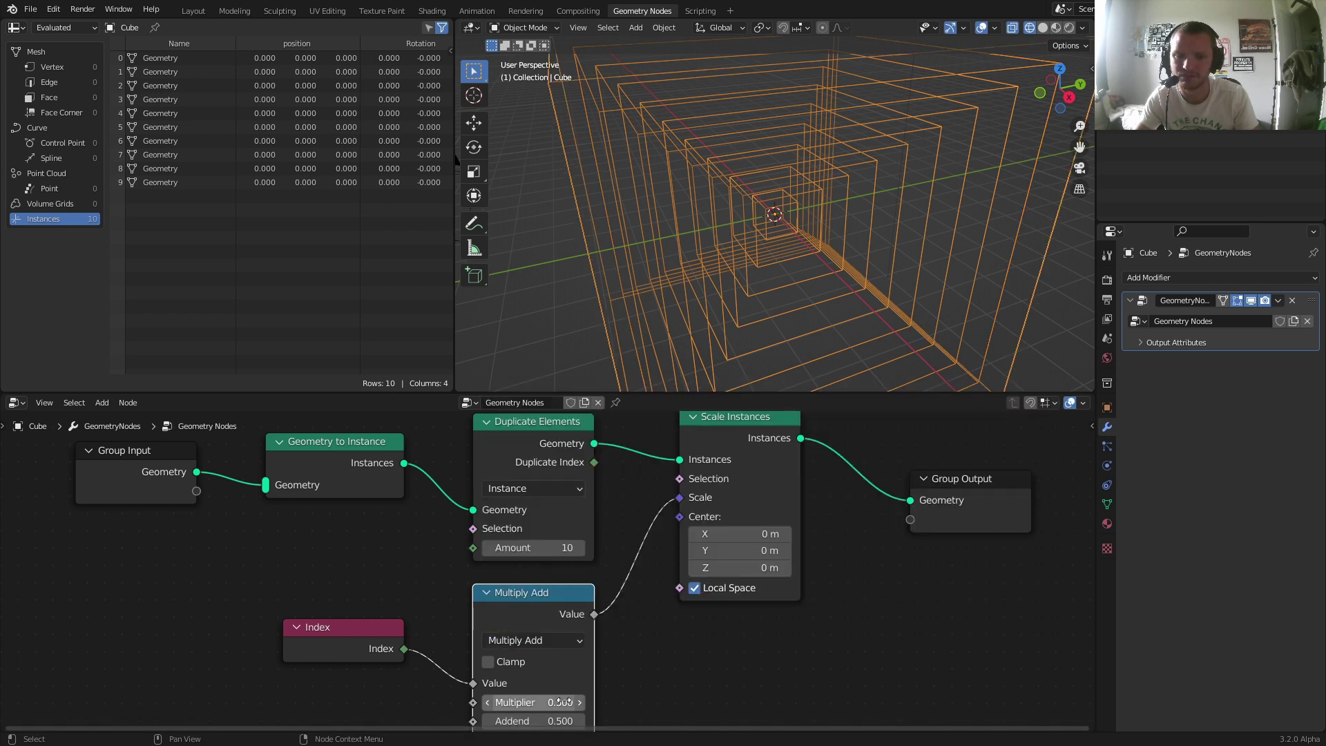
middle_drag(557, 729, 564, 637)
drag(560, 630, 654, 633)
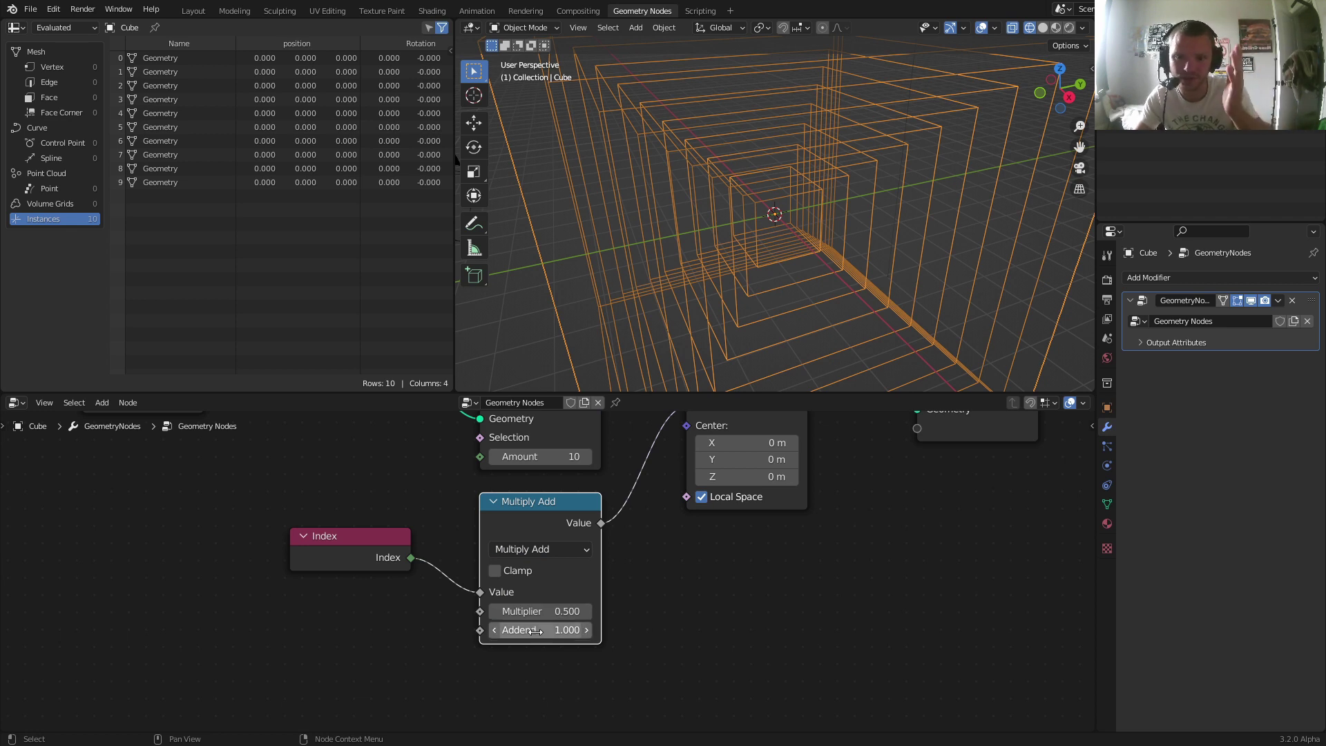
drag(557, 612, 487, 611)
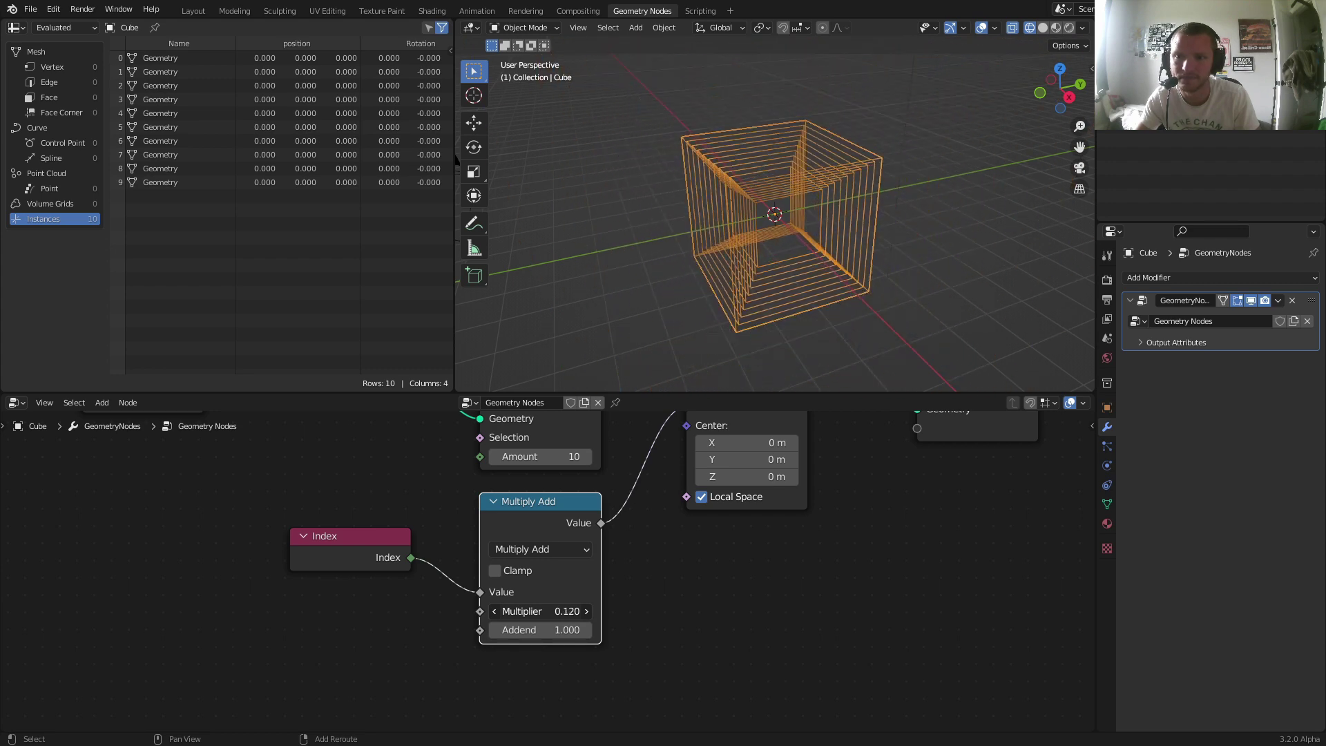
scroll(793, 216, up, 2)
scroll(792, 215, up, 2)
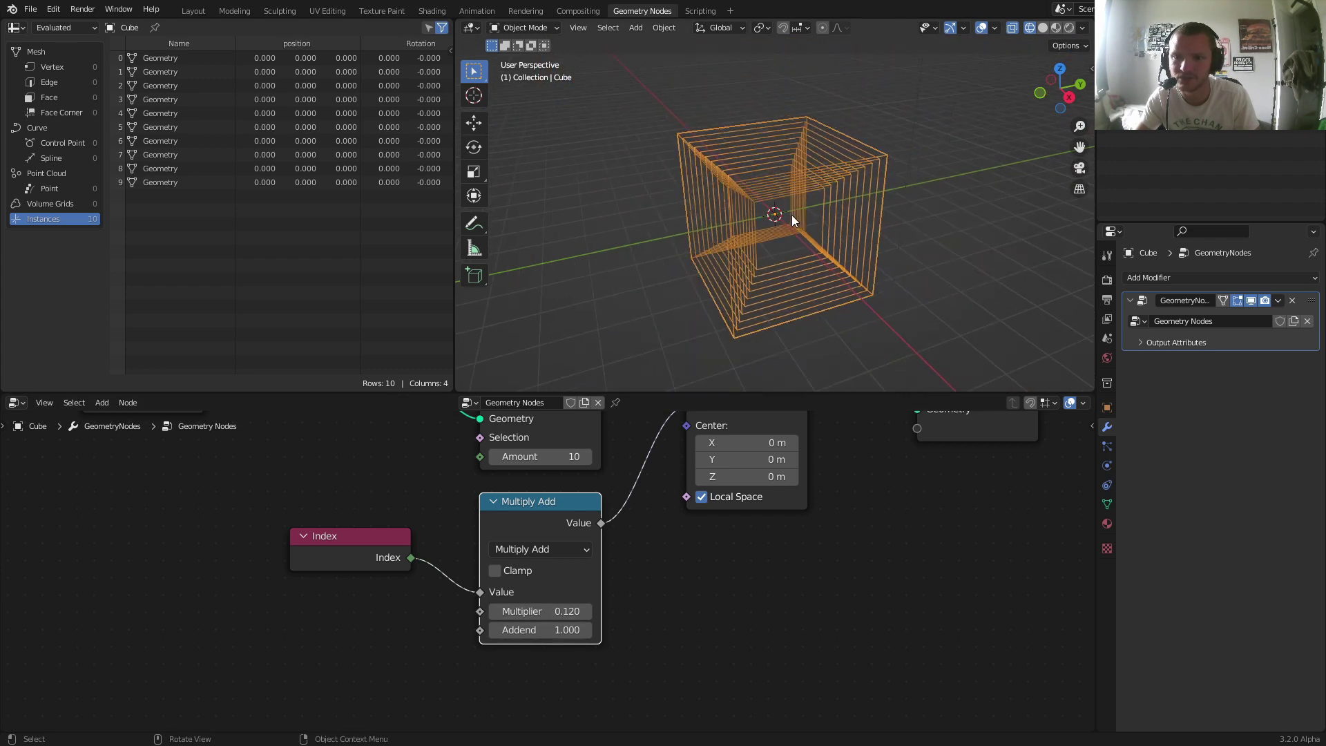
scroll(792, 215, up, 2)
scroll(792, 240, down, 1)
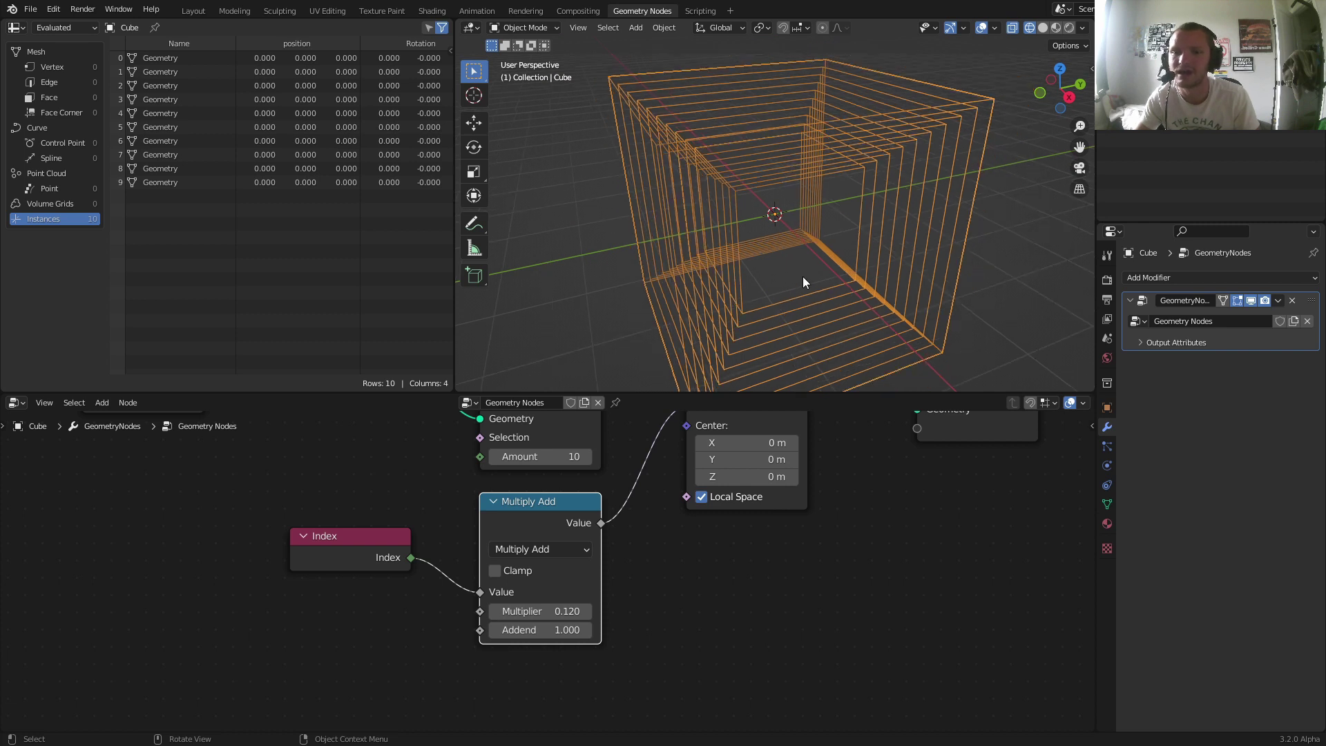
middle_drag(881, 560, 794, 622)
Step: Insert a Rotate Instances node before Group Output
key(shift+a)
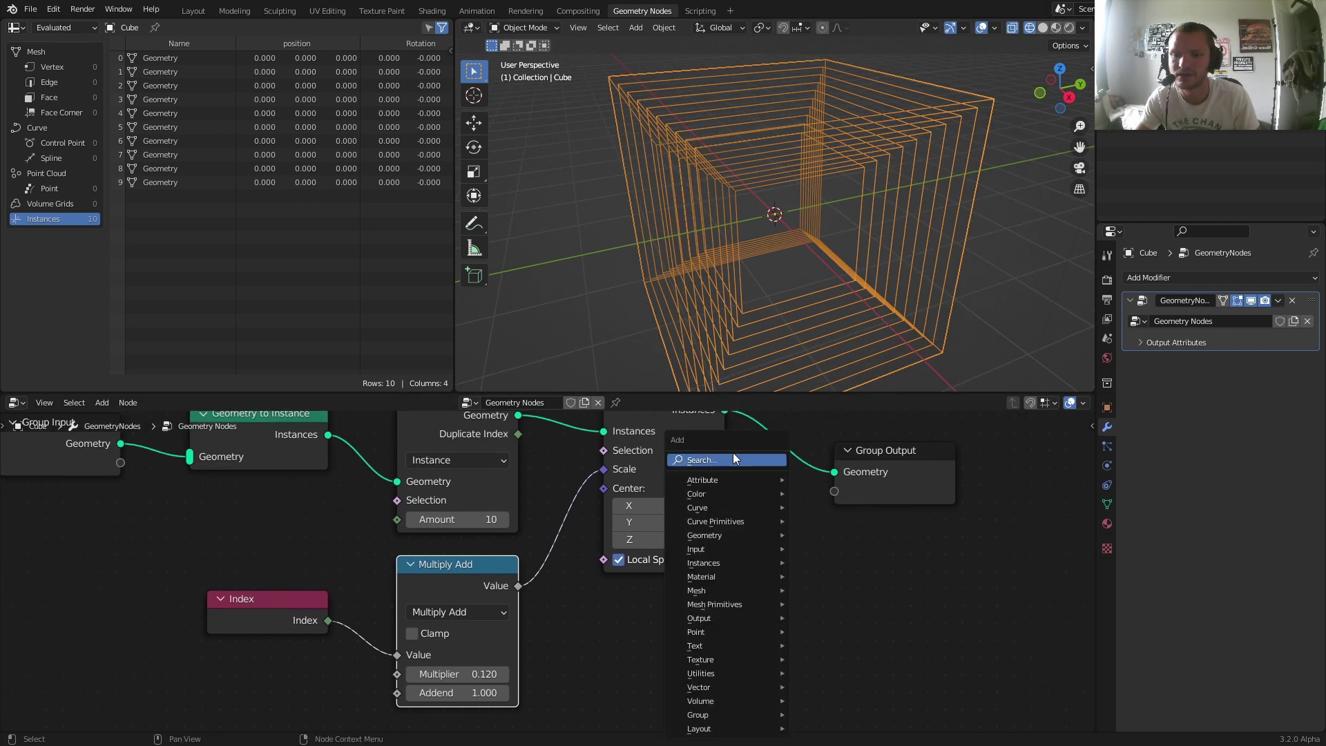
click(733, 453)
text(rota)
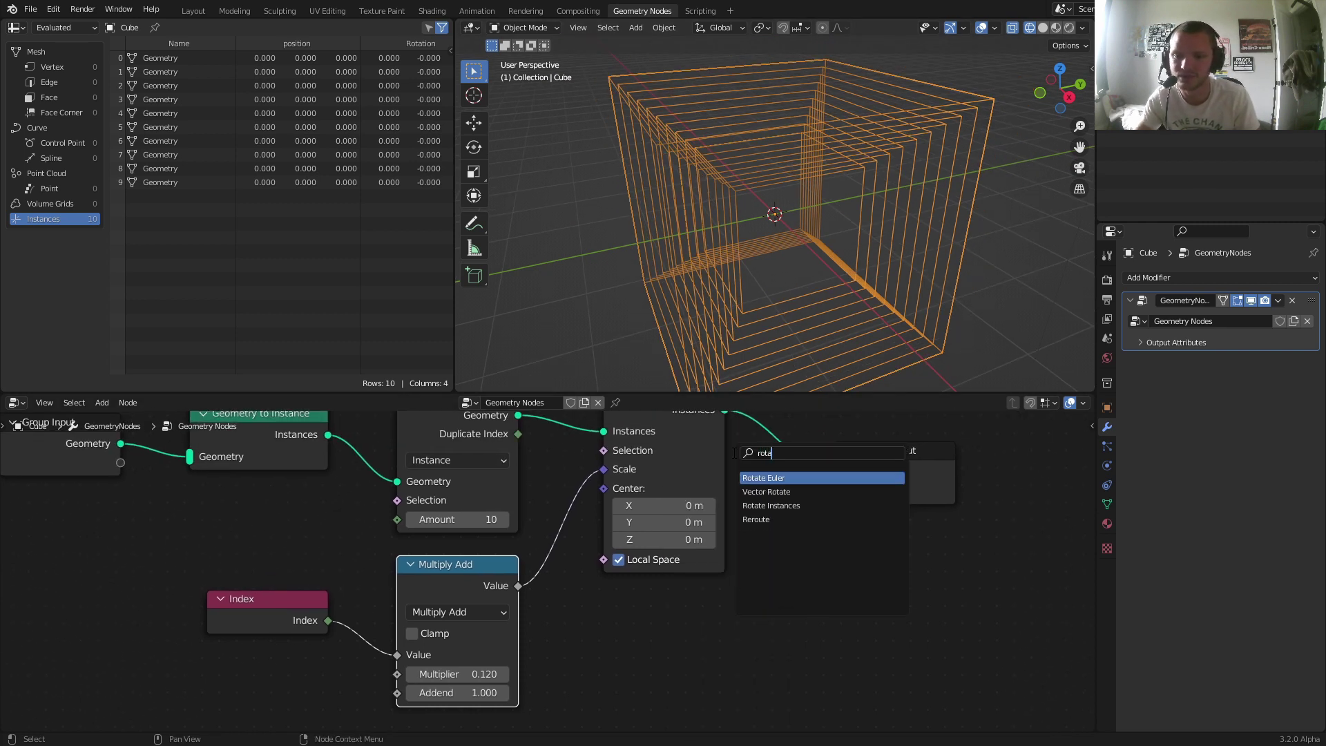
key(Down)
key(Down)
key(Return)
click(863, 466)
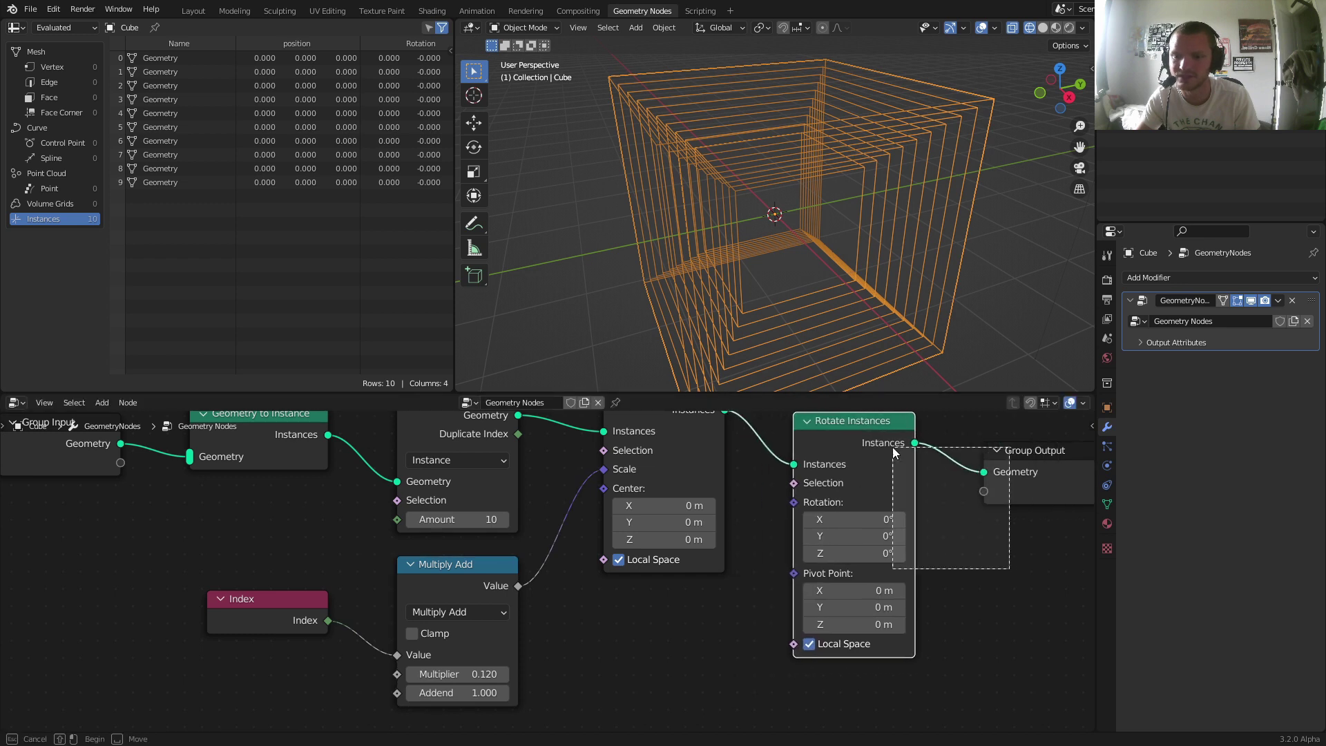
drag(822, 519, 880, 532)
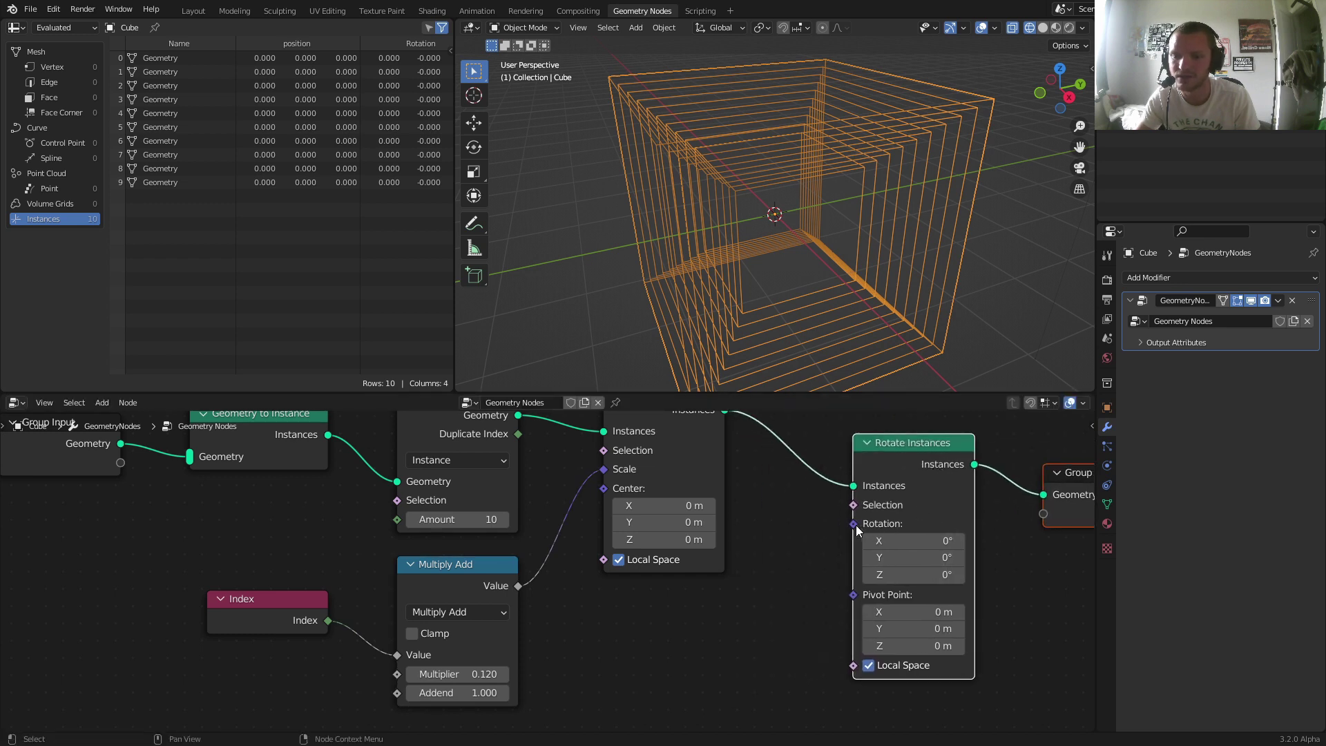
mouse_move(853, 525)
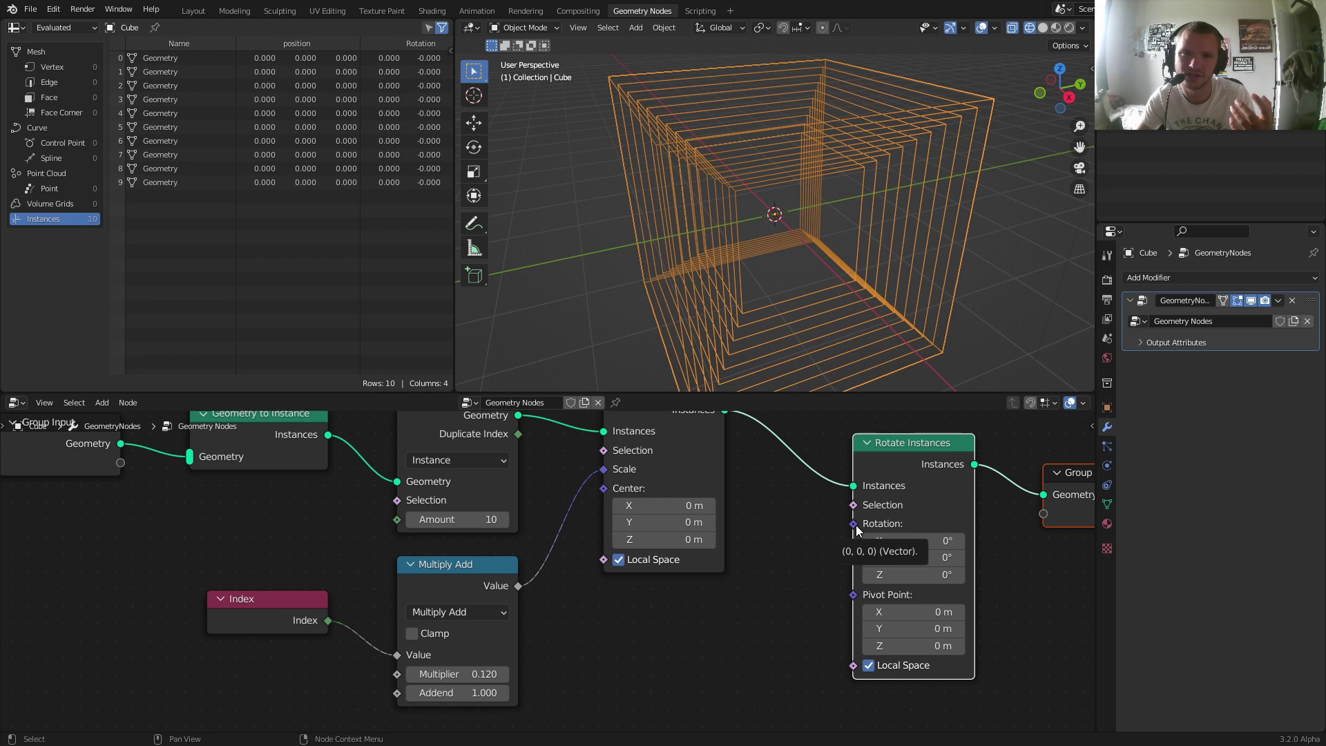
Step: Drive Rotation with a Scene Time (Seconds) node and play the animation
drag(854, 525, 681, 634)
text(ti)
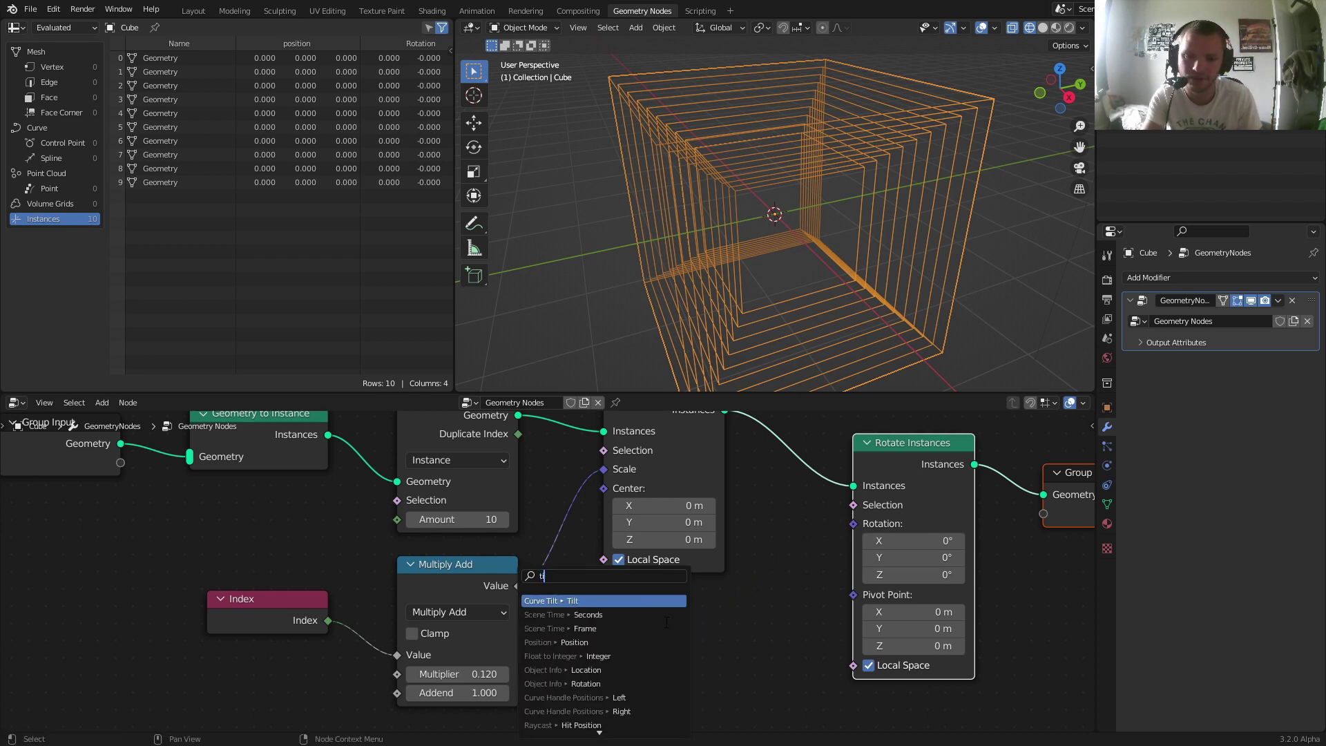
text(me)
key(Return)
click(666, 622)
key(space)
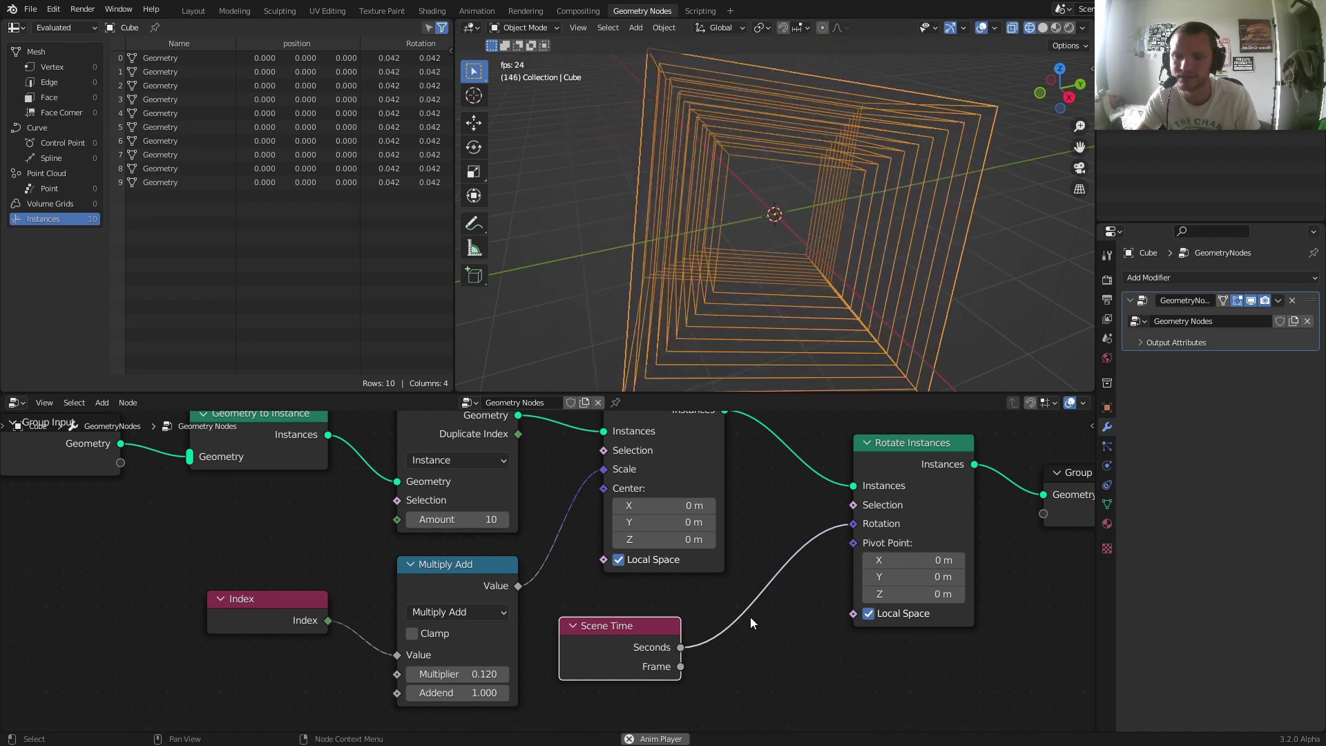
key(shift+a)
key(Escape)
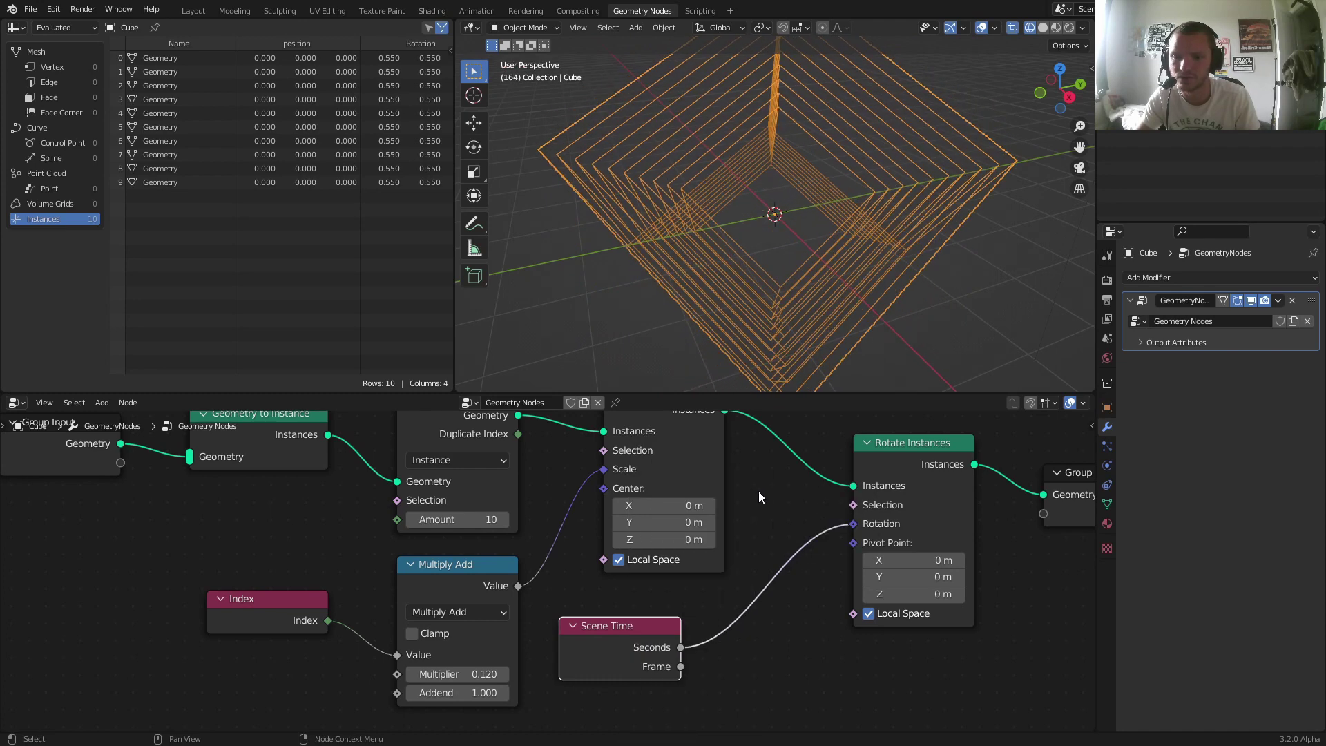
key(shift+a)
click(760, 463)
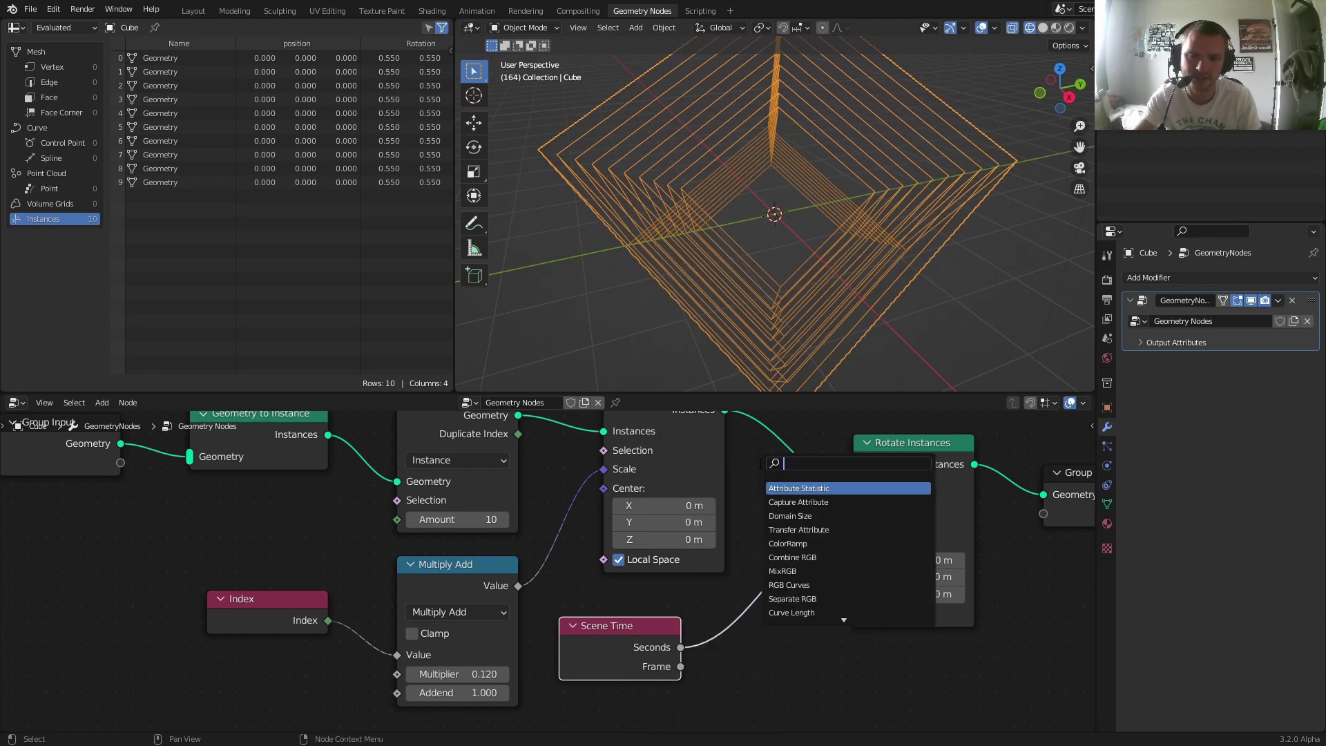
text(add)
Step: Insert an Add node after Scene Time and connect Index to its second Value
key(Return)
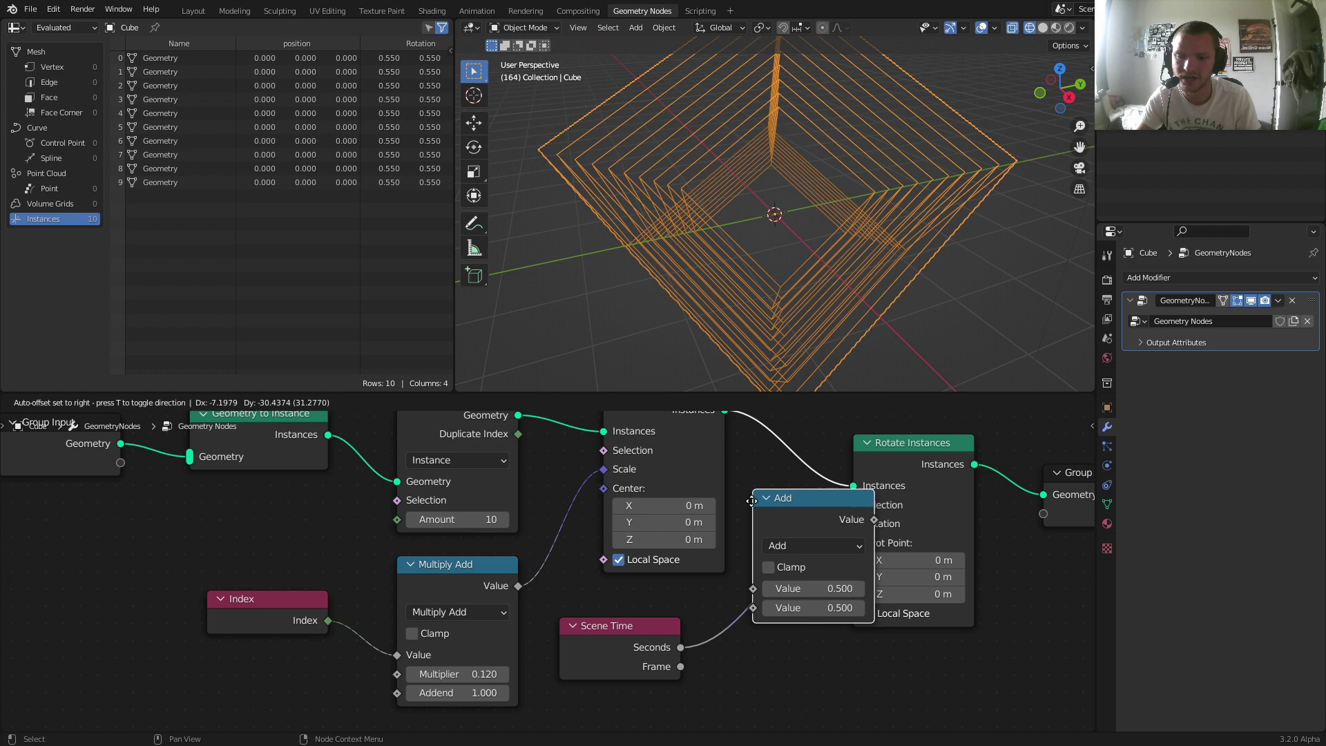
click(740, 557)
middle_drag(438, 617, 432, 570)
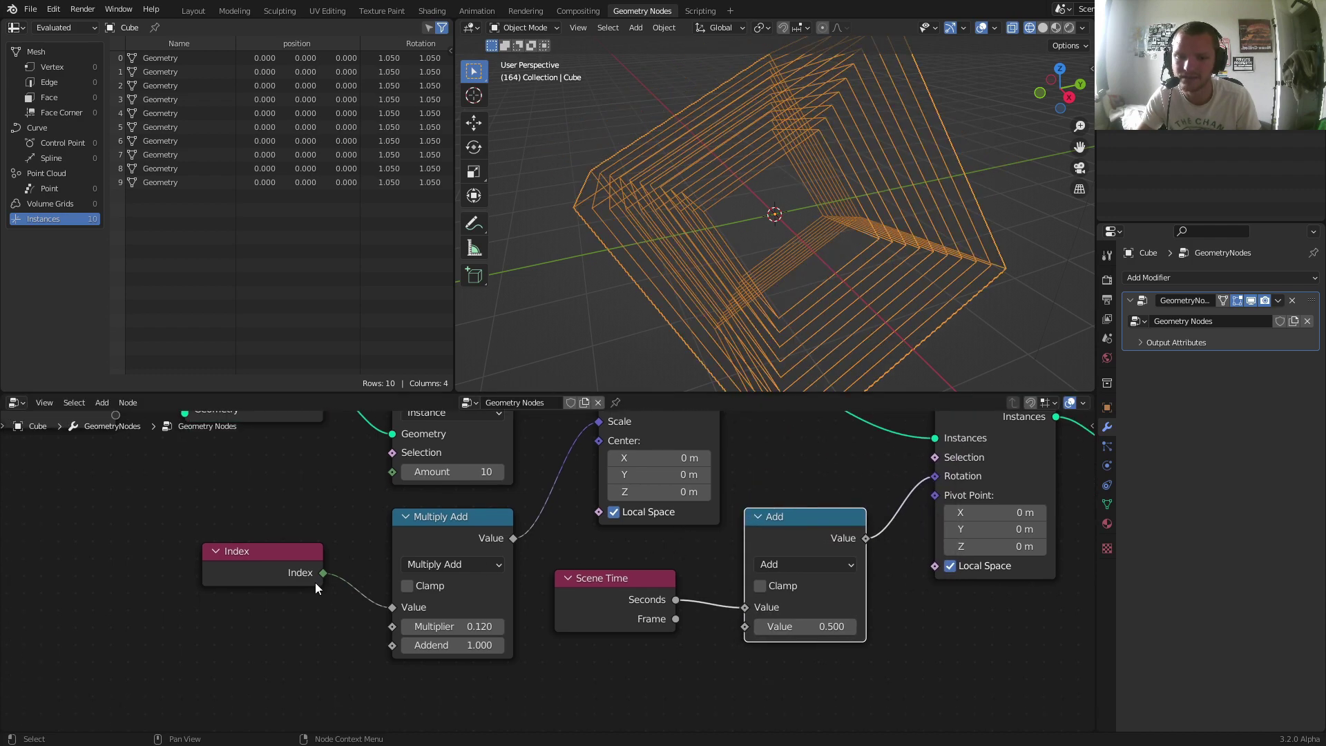
click(316, 583)
drag(772, 628, 757, 628)
key(space)
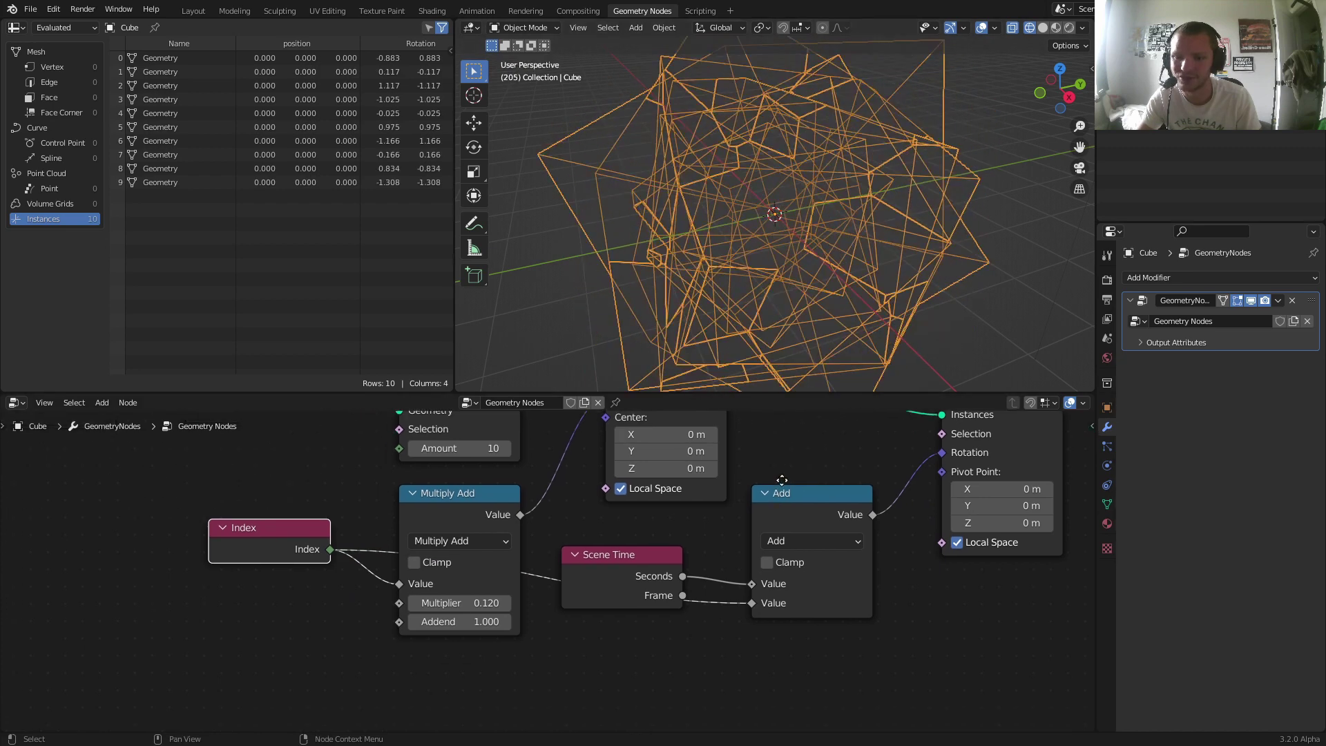
Step: Multiply the Index by 0.05 before it enters the Add node
middle_drag(802, 495, 839, 437)
click(815, 461)
key(shift+d)
click(622, 567)
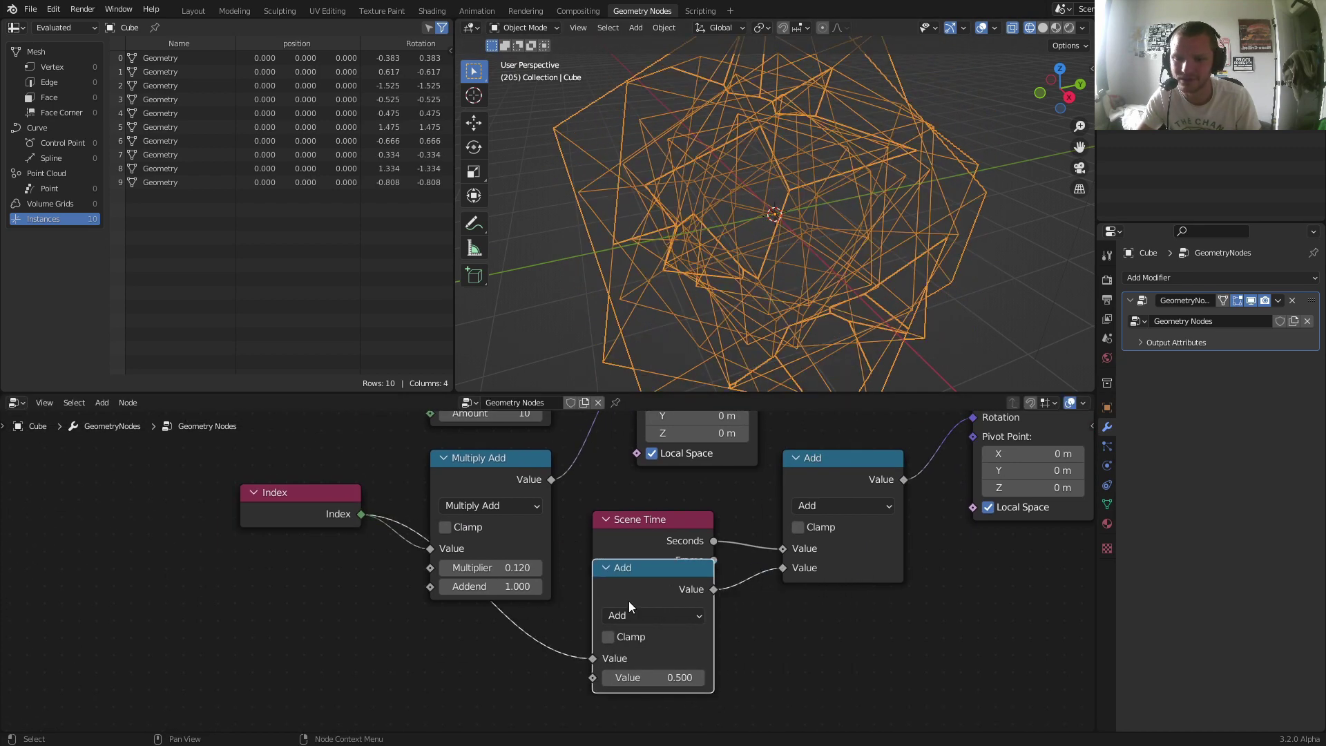
click(656, 617)
click(626, 433)
key(BackSpace)
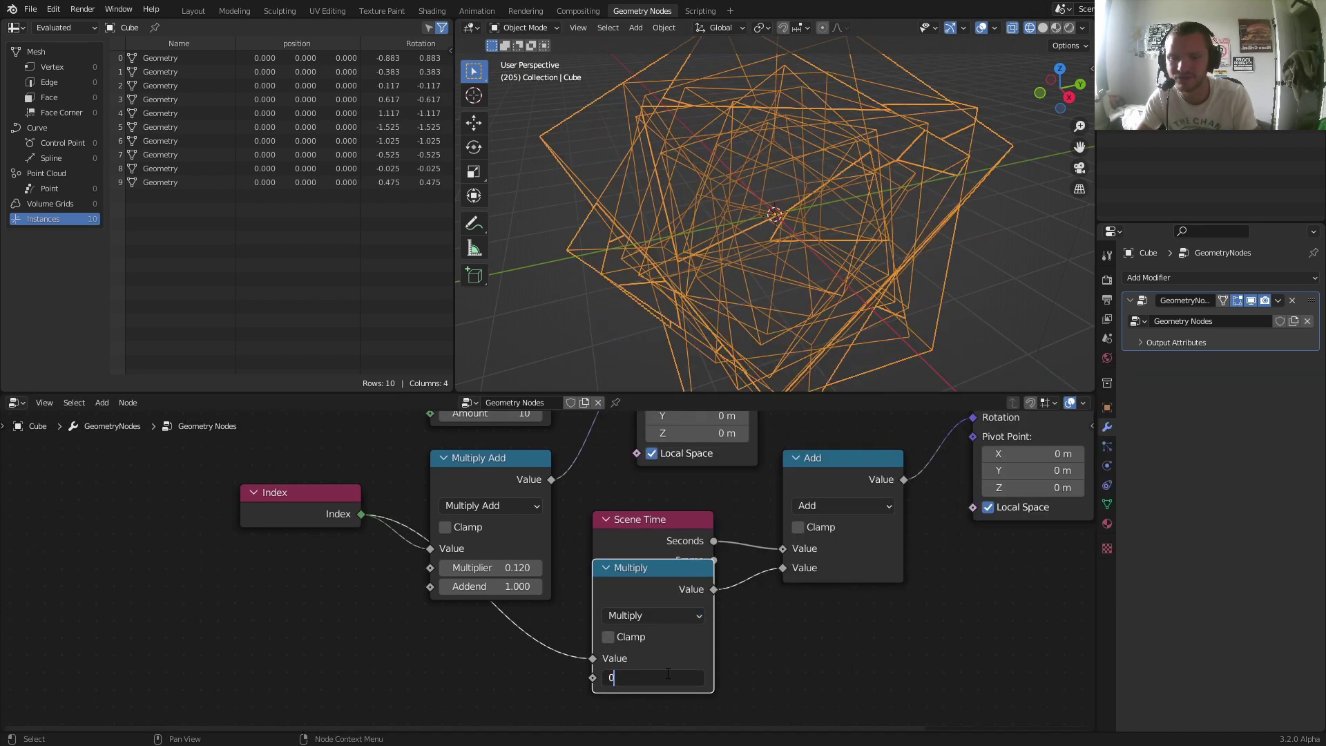
drag(653, 679, 679, 678)
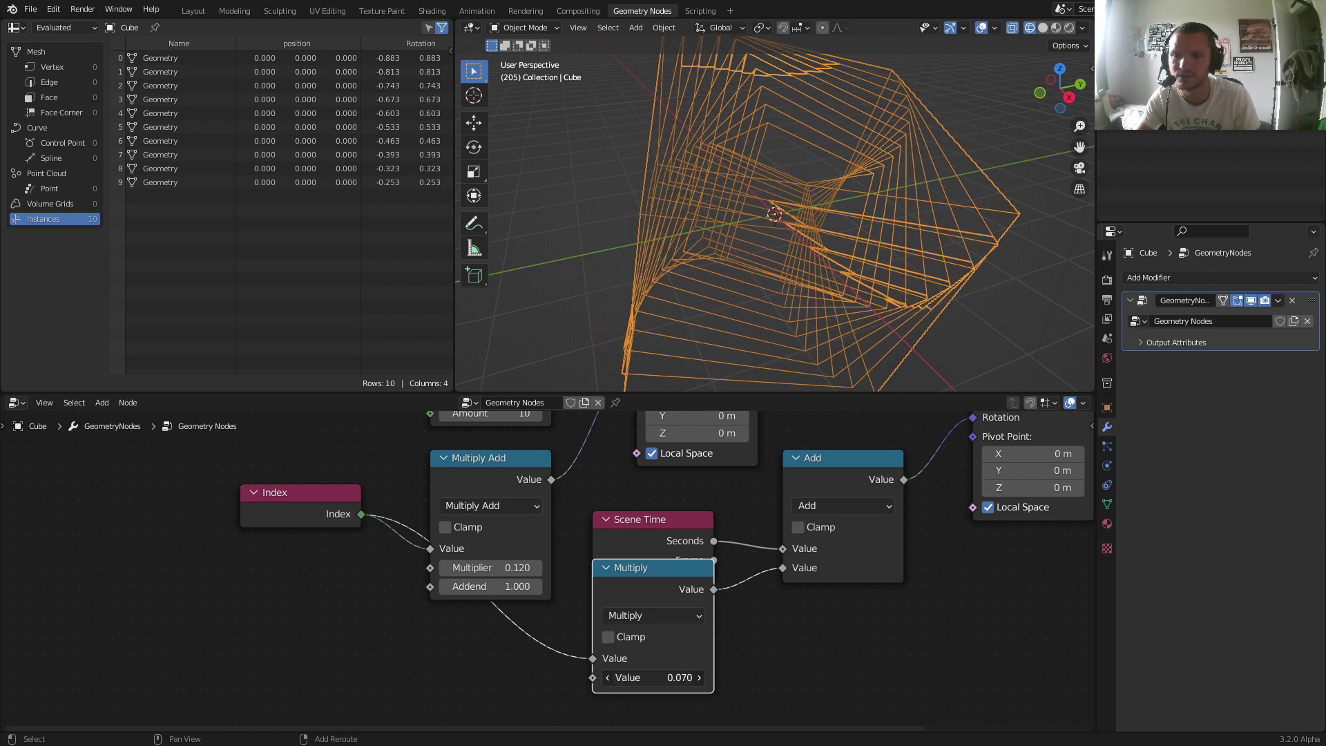
key(space)
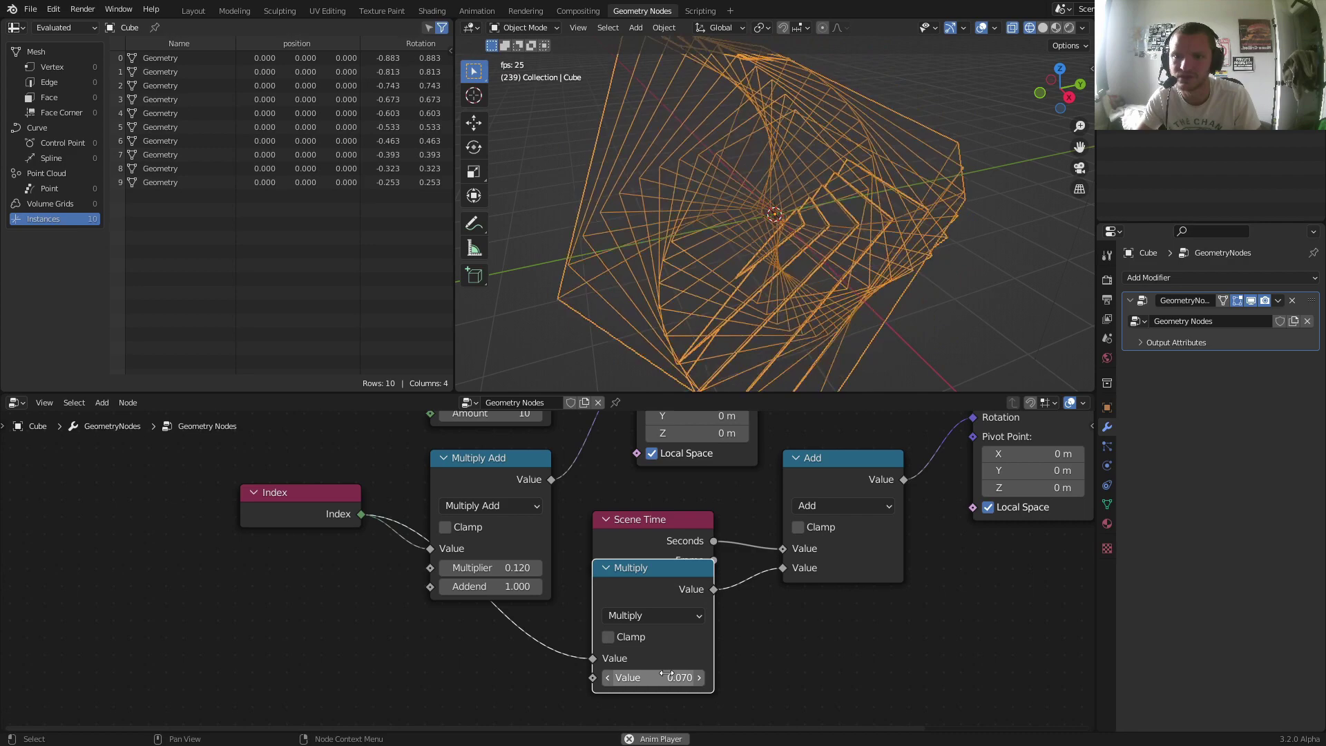
click(664, 677)
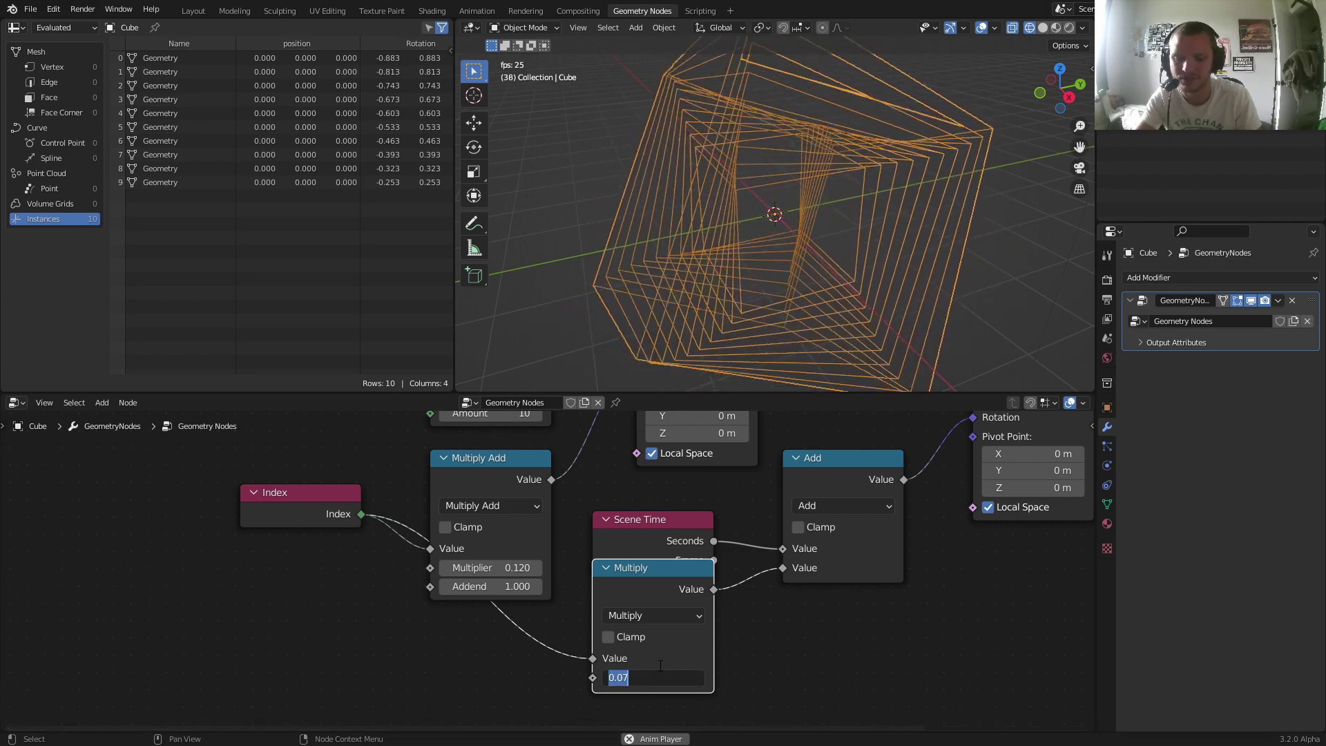
key(BackSpace)
text(.05)
key(Return)
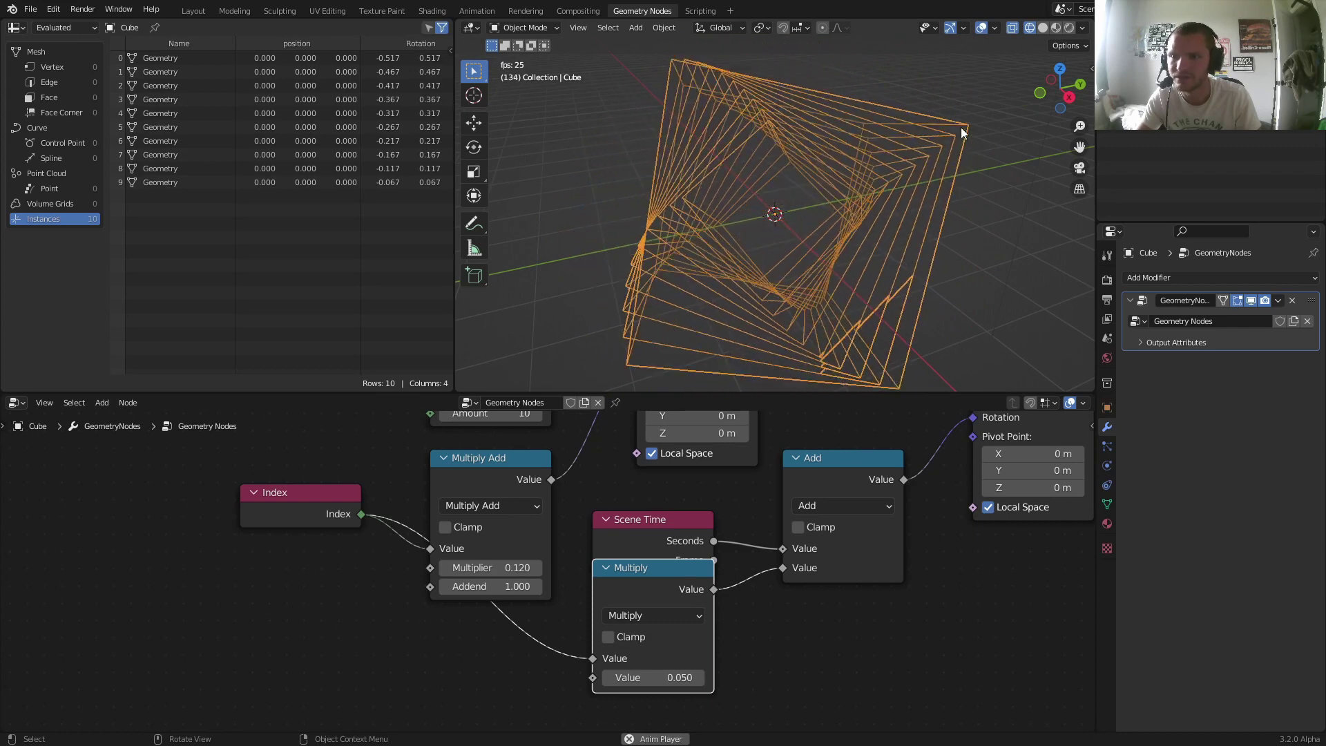
Step: Switch to solid shading, stop playback, and add a Wireframe modifier to the cube
click(1044, 28)
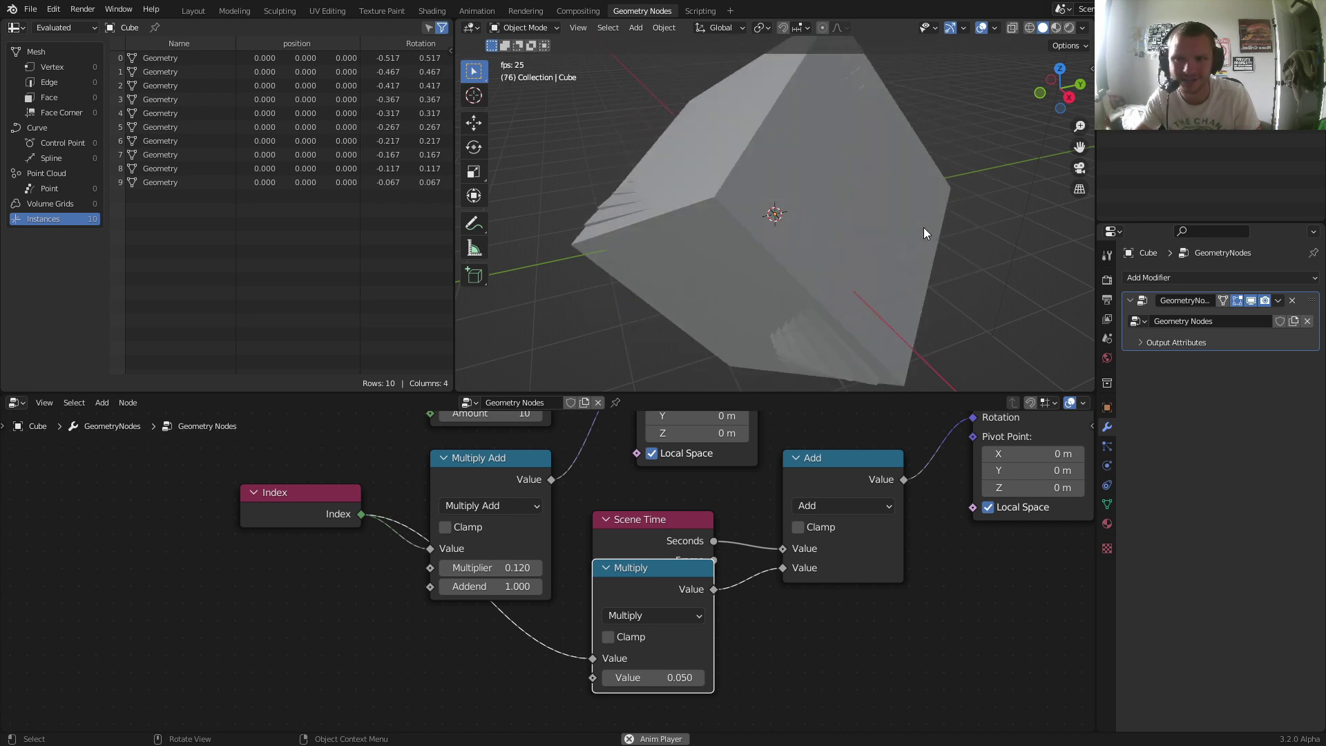
key(space)
scroll(923, 524, down, 3)
scroll(928, 524, down, 1)
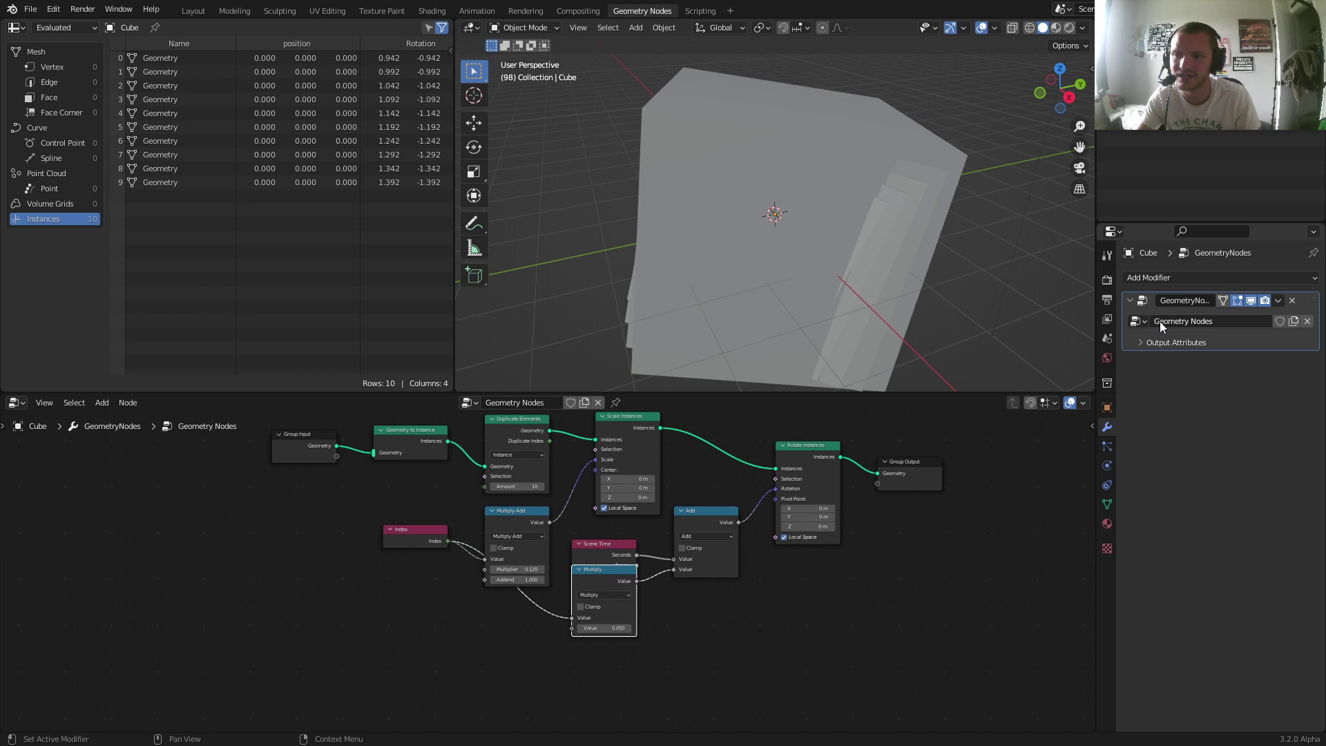
click(1172, 276)
click(1087, 576)
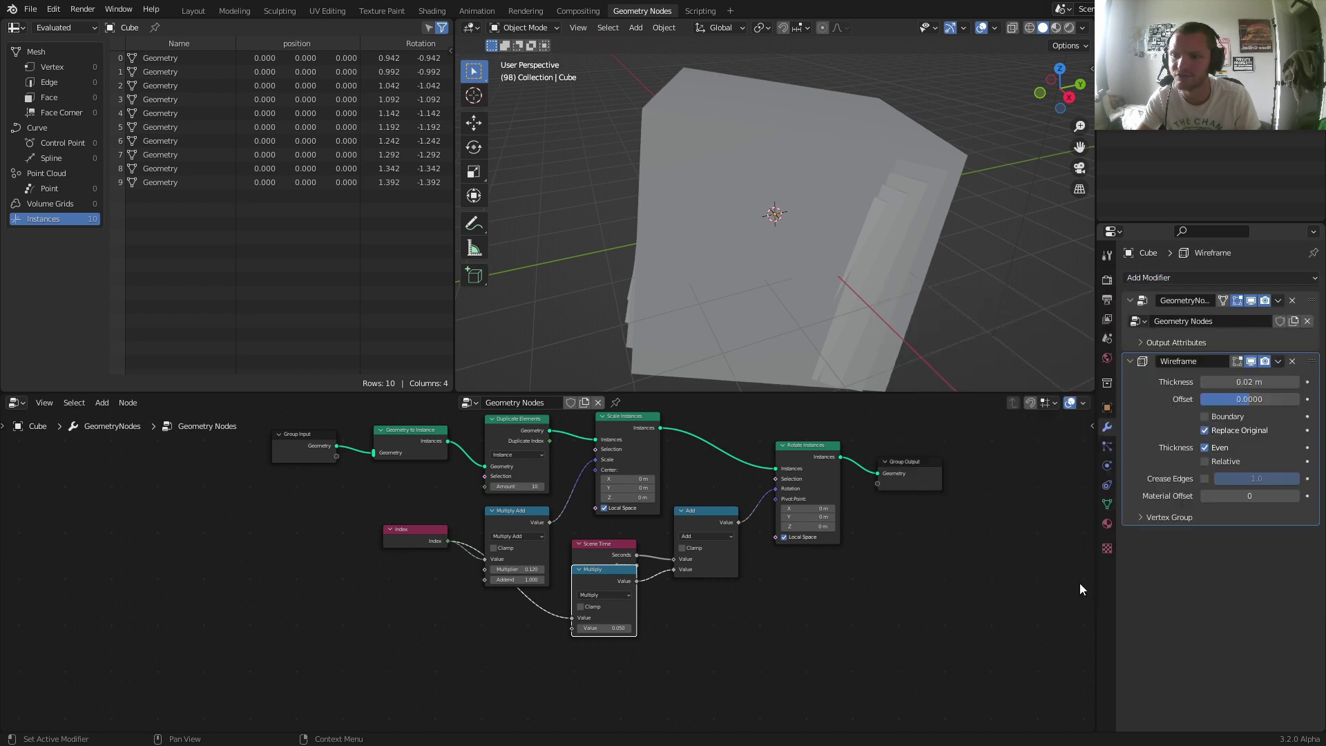
Step: Add Realize Instances before Group Output, thicken the wireframe to about 0.067 m, and play
click(1141, 302)
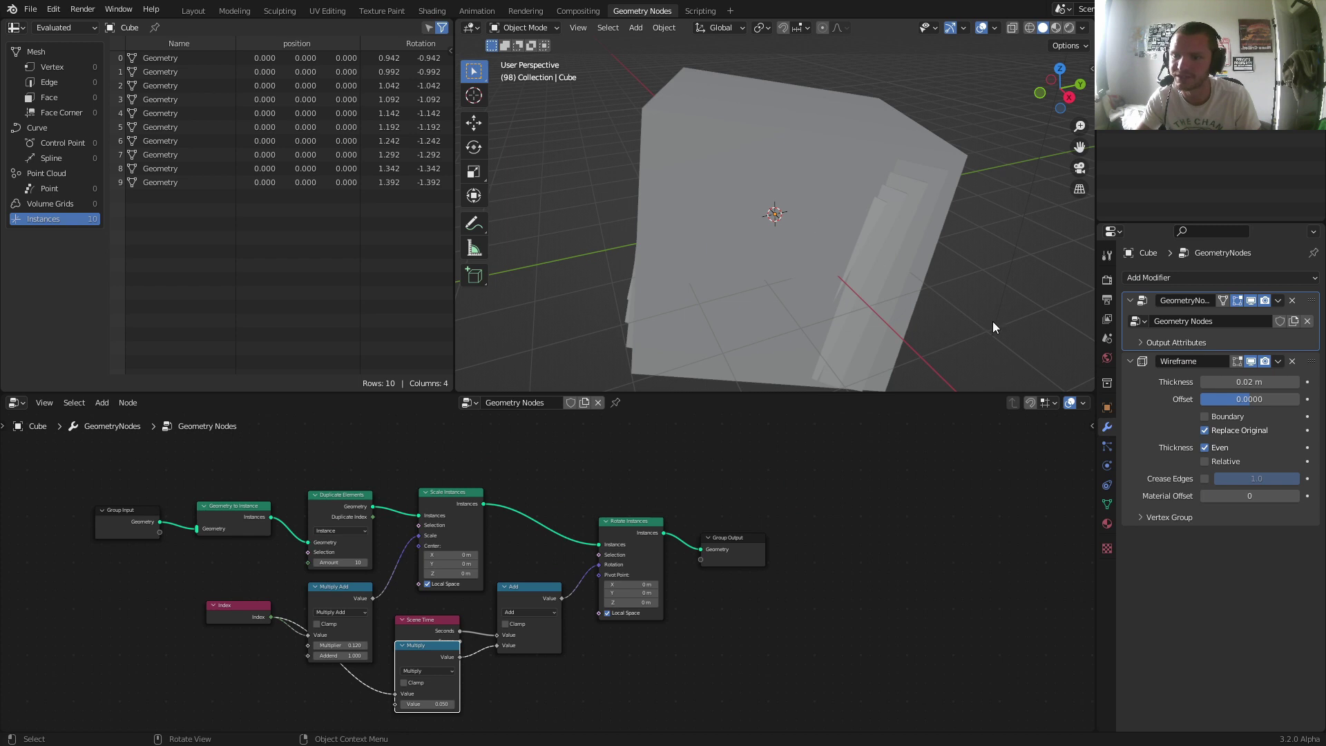
scroll(770, 545, up, 3)
scroll(647, 552, up, 1)
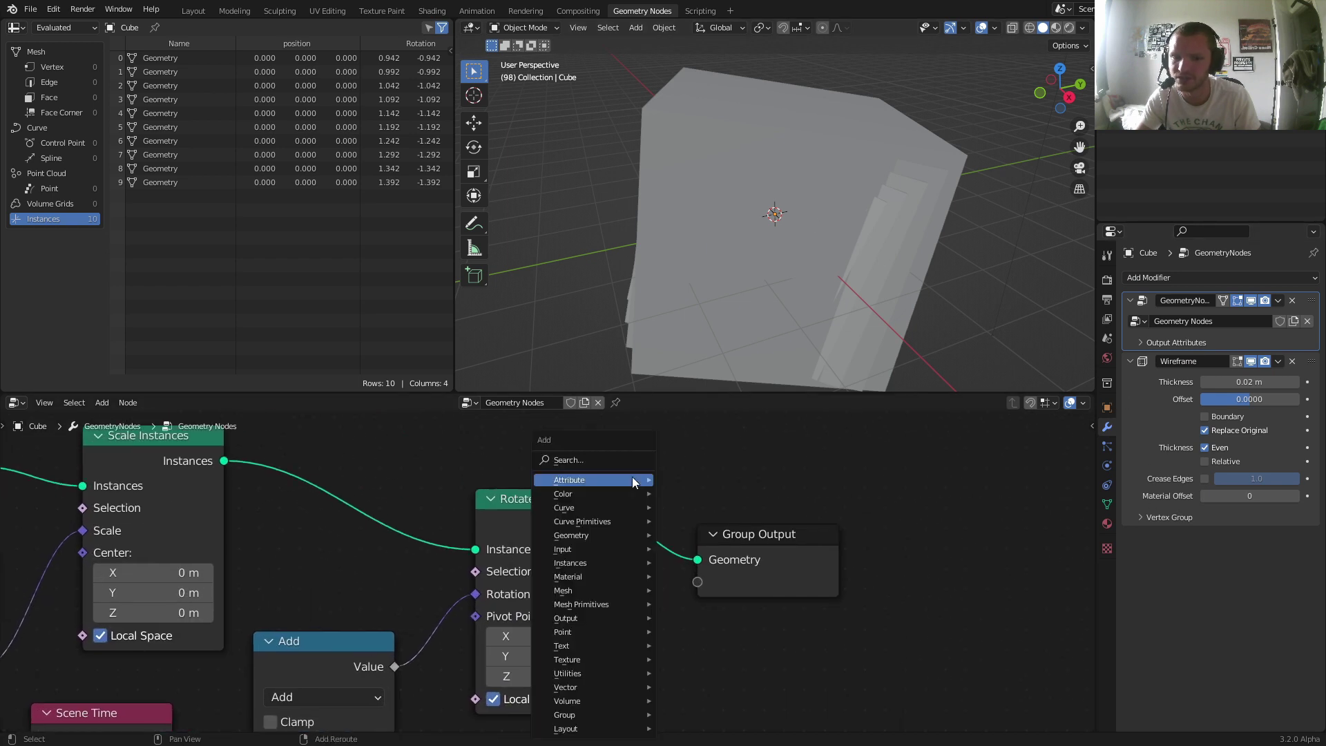
click(623, 460)
text(rea)
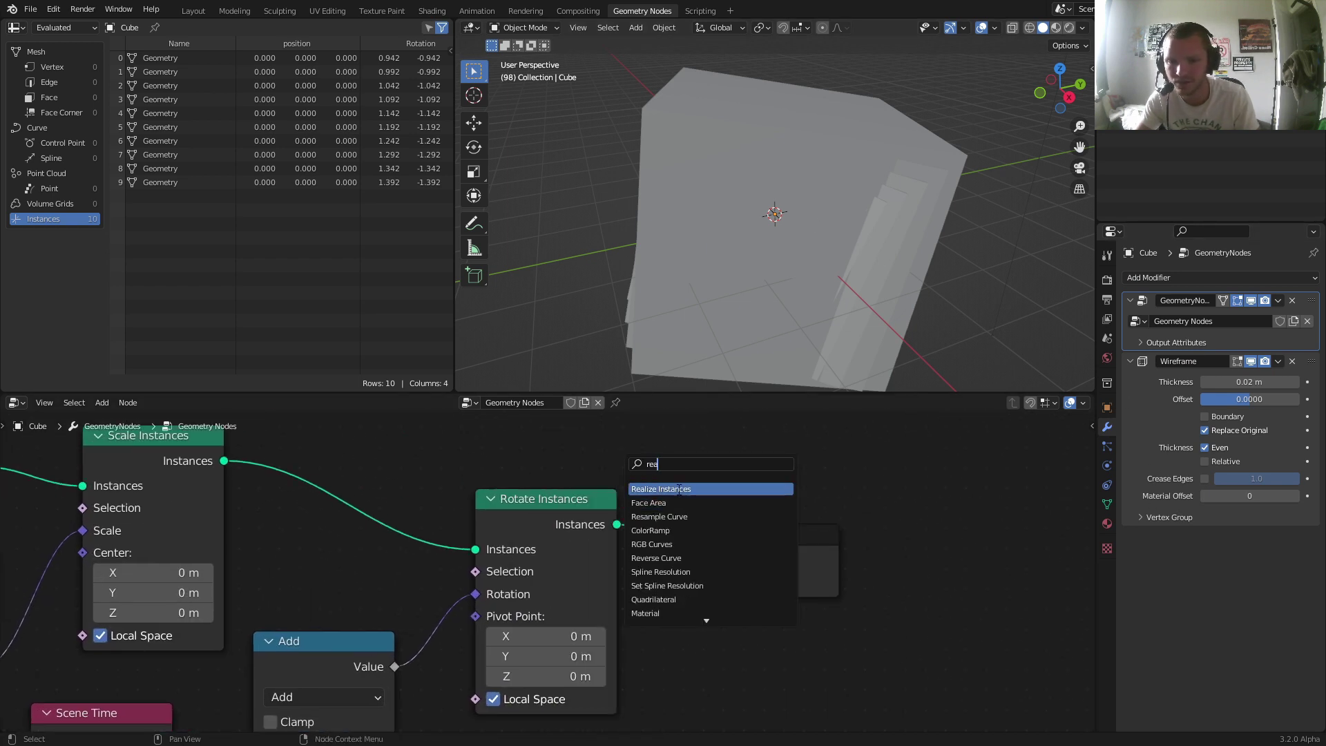
key(Return)
click(686, 512)
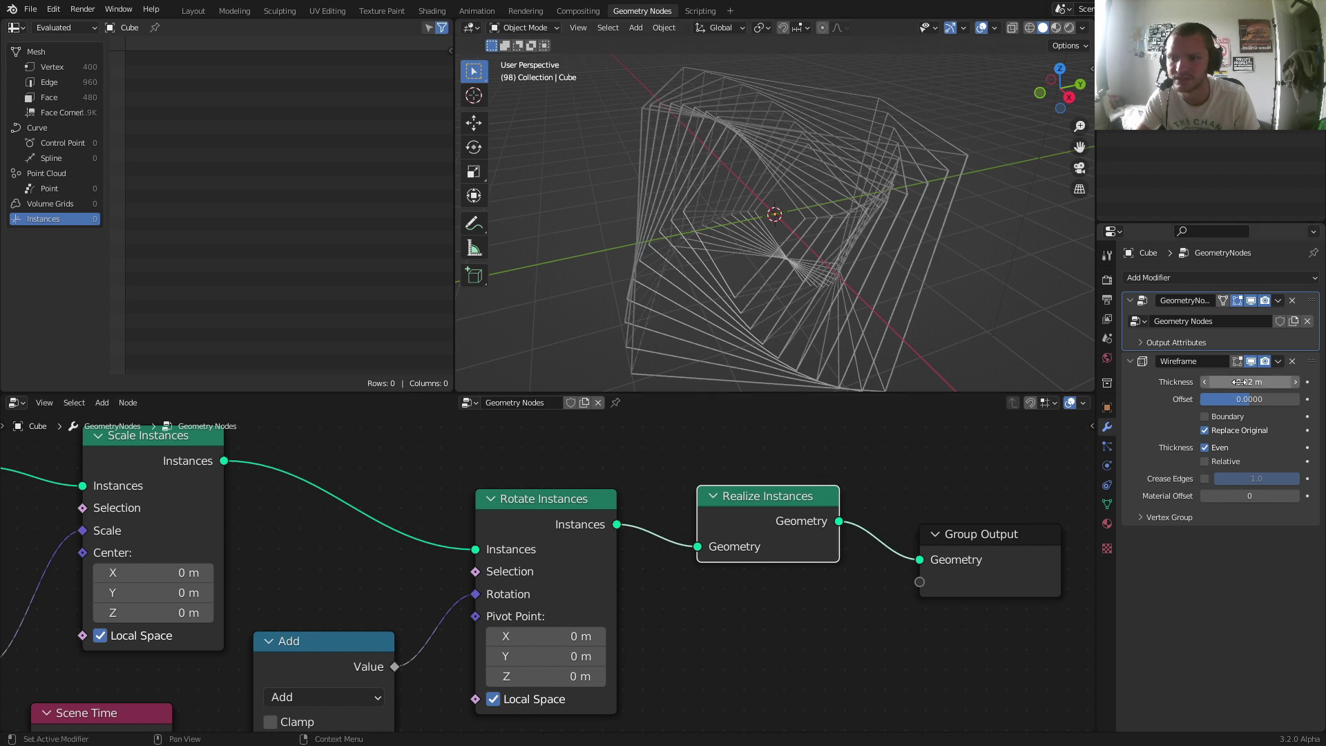
drag(1248, 382, 1269, 382)
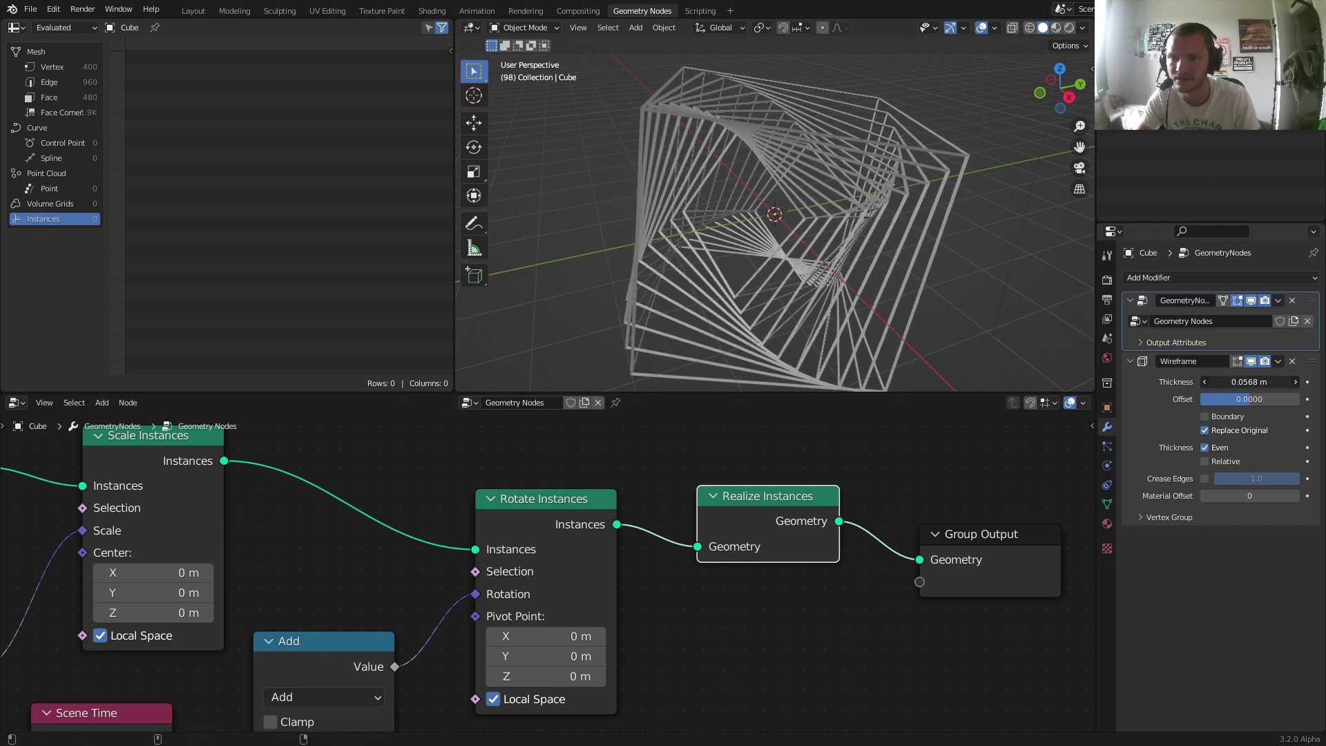
key(space)
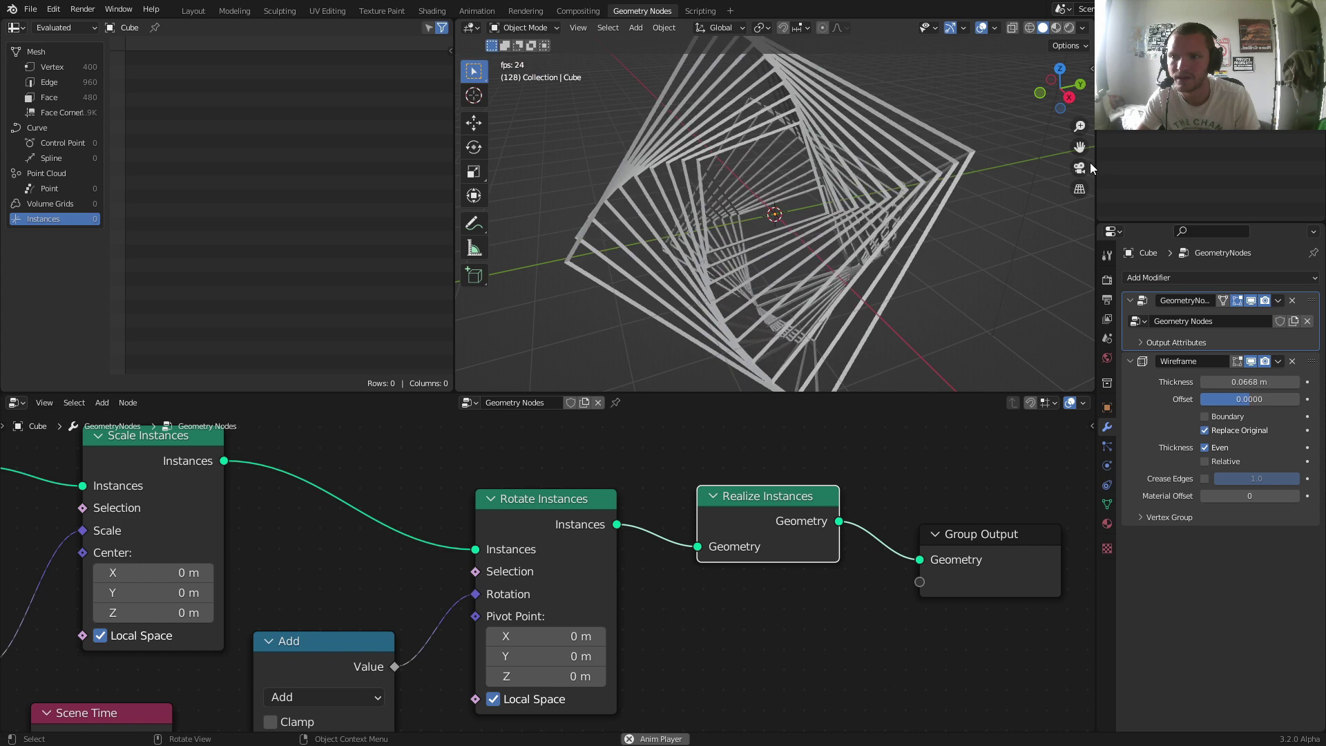
Step: Make the scene camera orthographic at scale 13.764, view through it, and exit fullscreen
click(1081, 169)
click(936, 203)
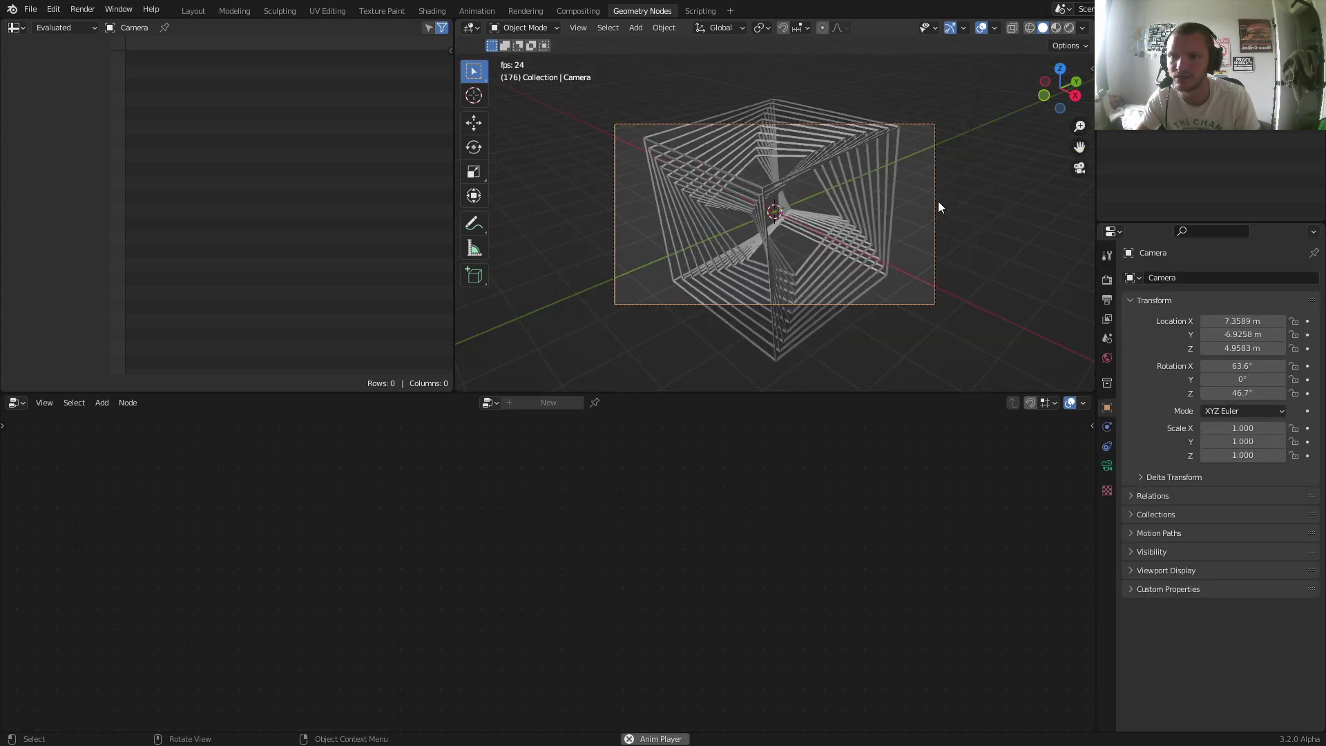
click(1106, 465)
click(1235, 320)
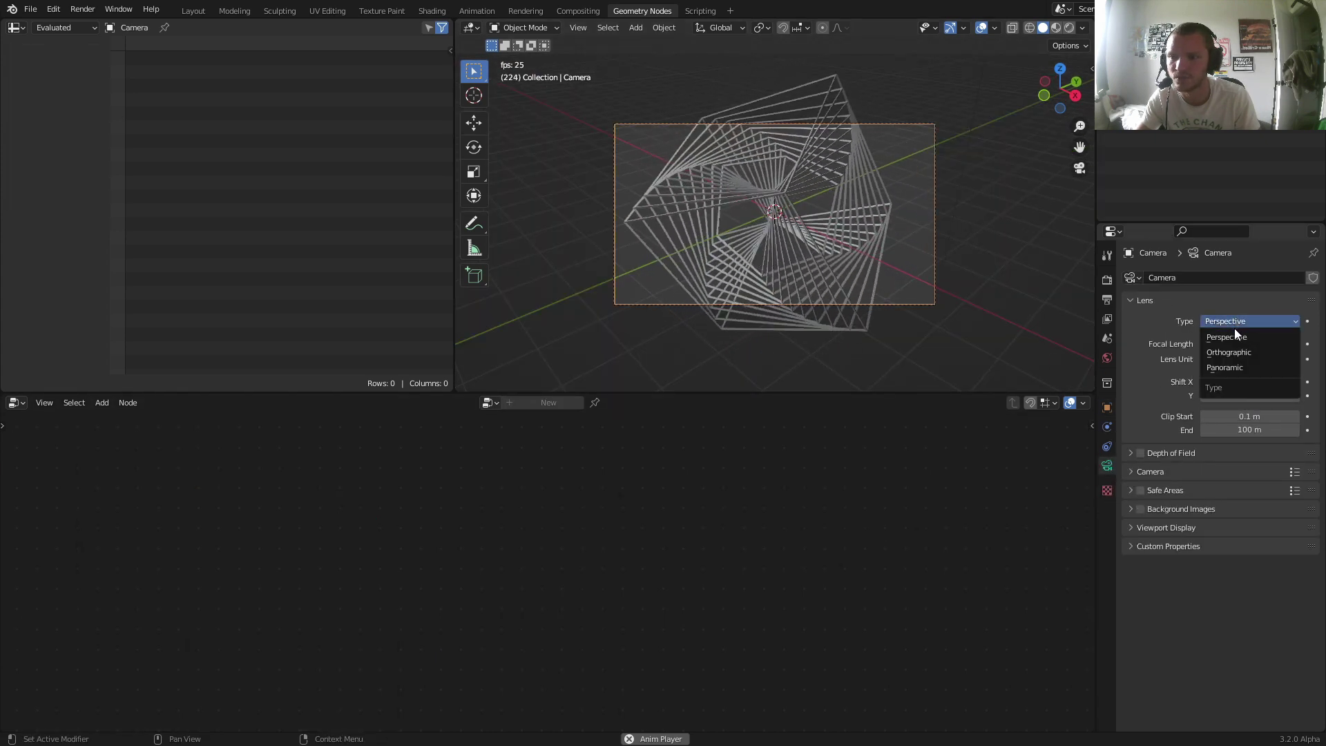
drag(1231, 351, 1295, 351)
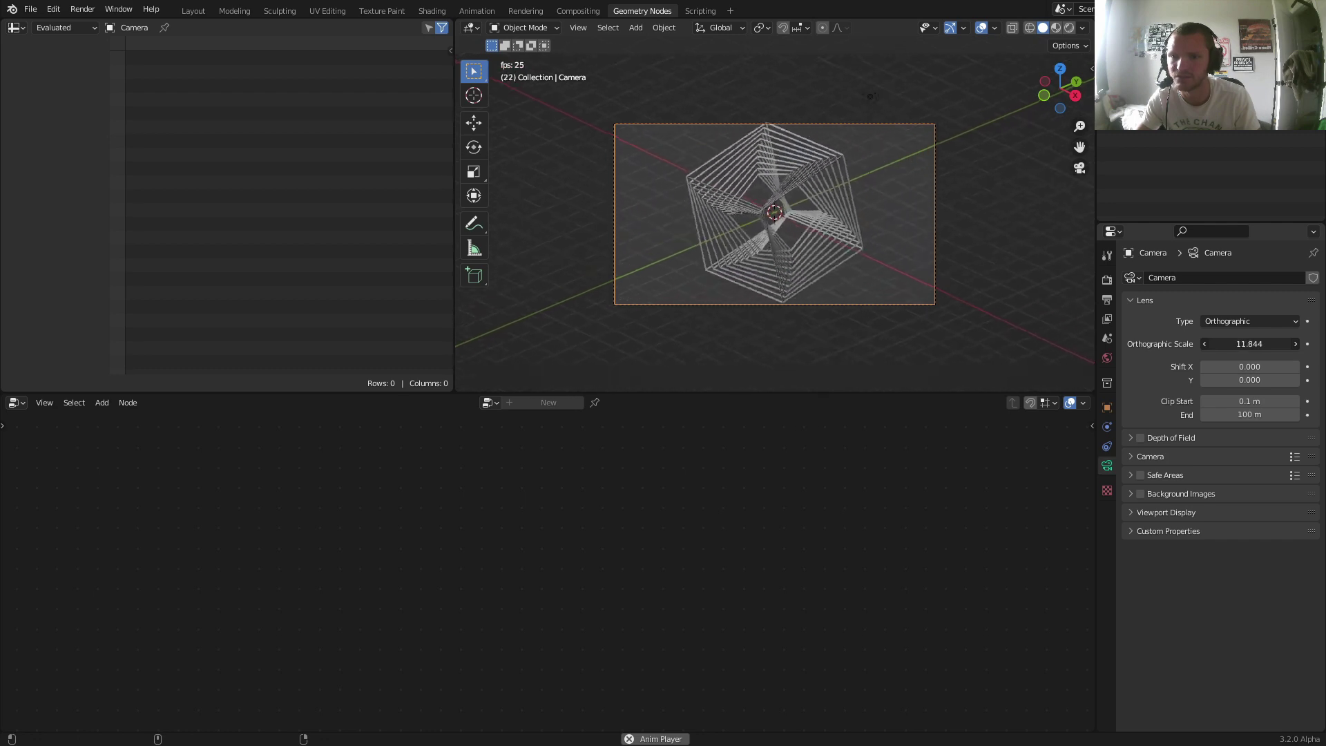
key(Home)
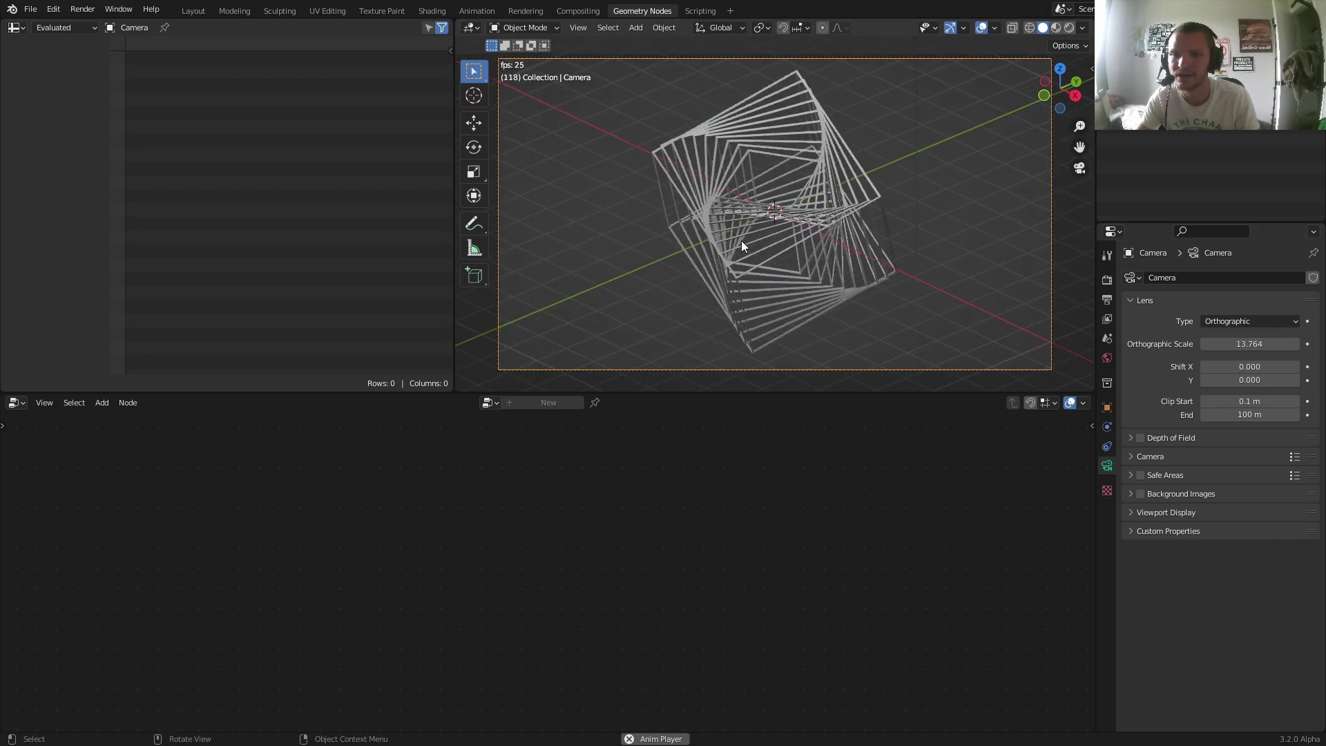
click(655, 252)
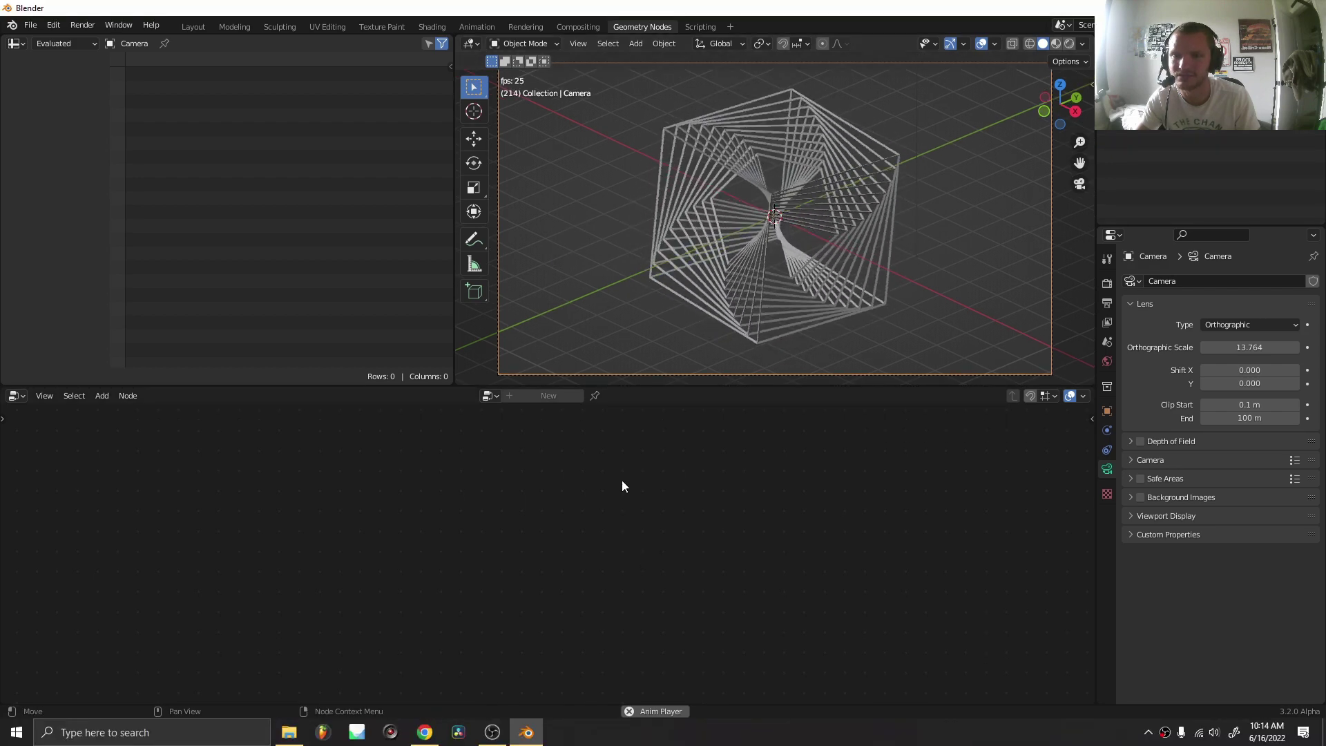
Step: Bring OBS Studio to the front and switch to the 'bigcam' full-screen webcam scene
click(492, 732)
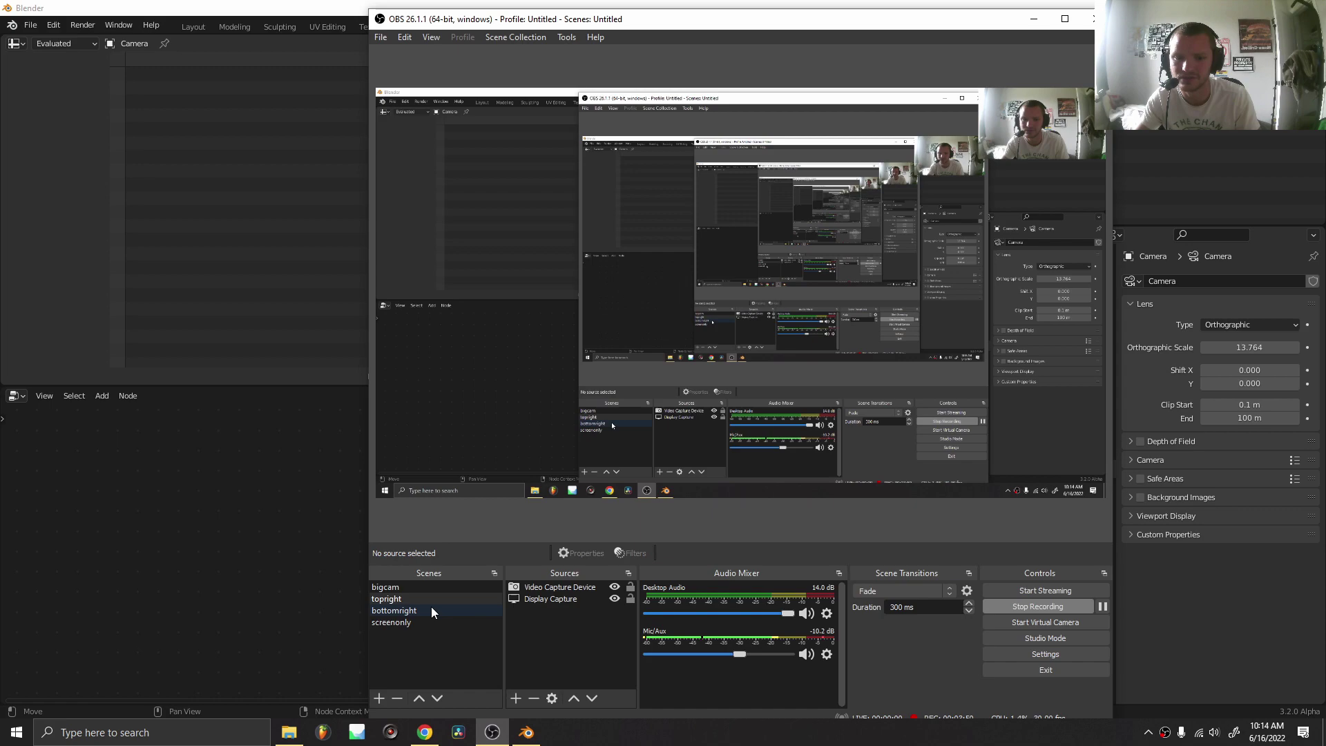
click(413, 588)
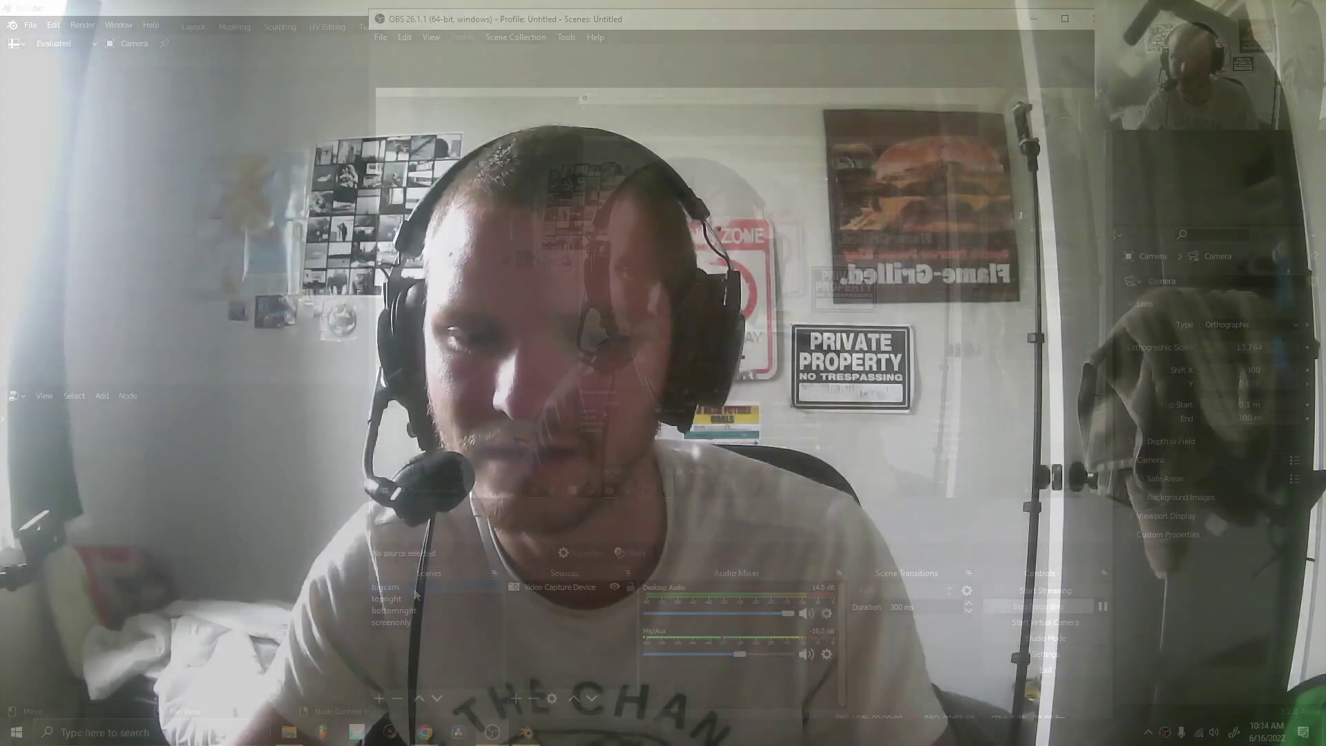